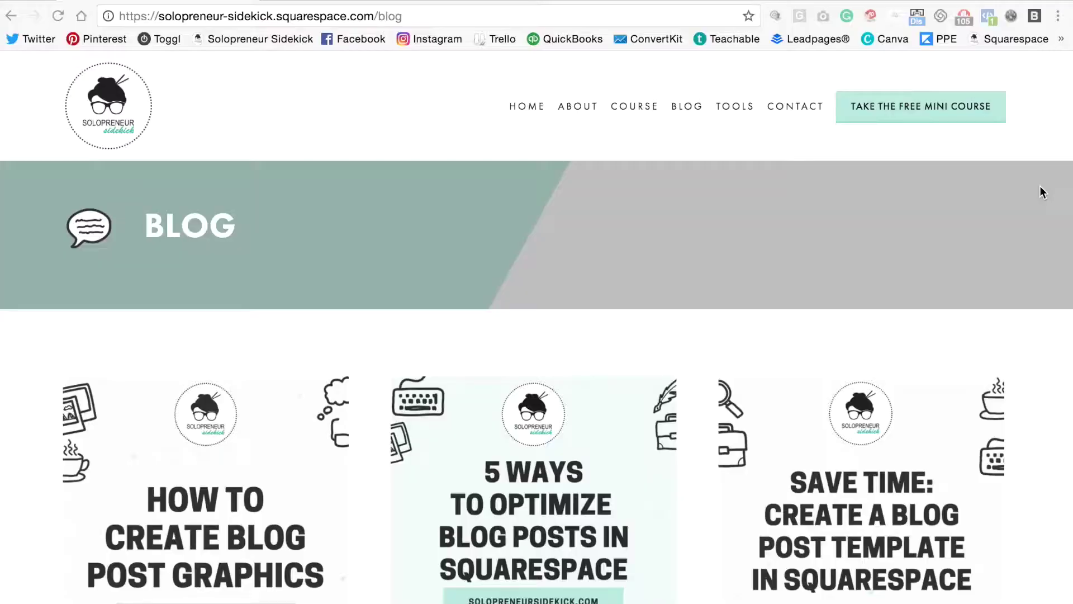
Open the Blog's '5 Ways to Optimize Blog Posts in Squarespace' post in the post editor
click(15, 62)
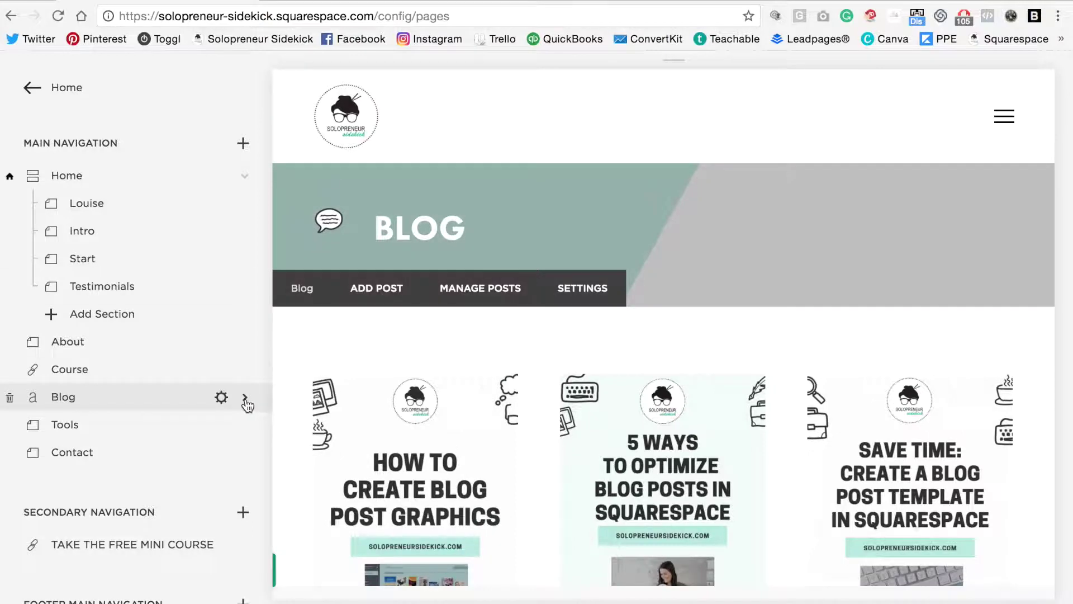
click(245, 398)
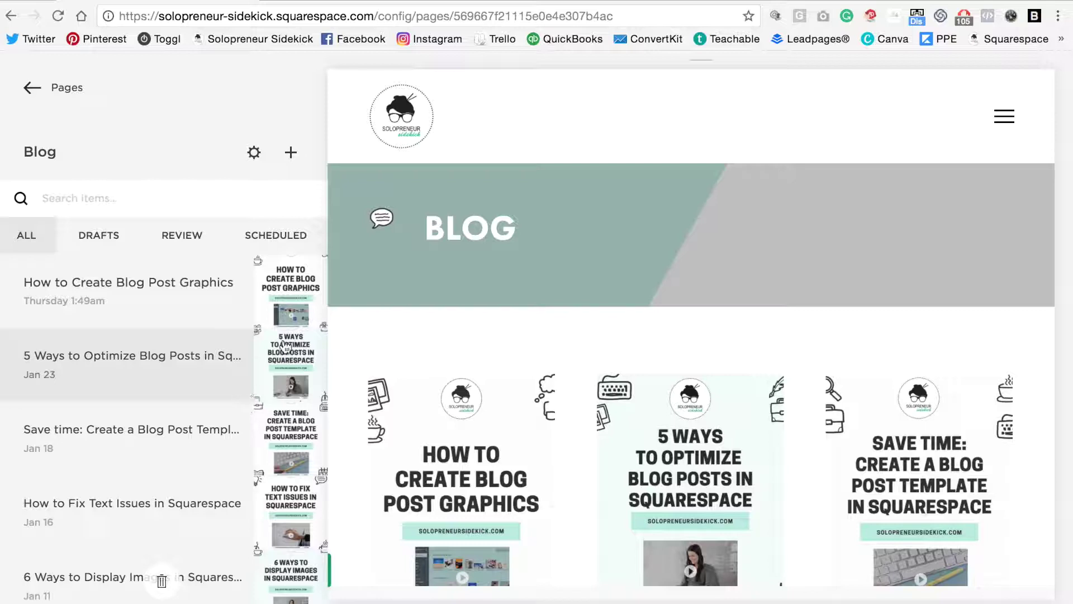
click(287, 345)
mouse_move(290, 362)
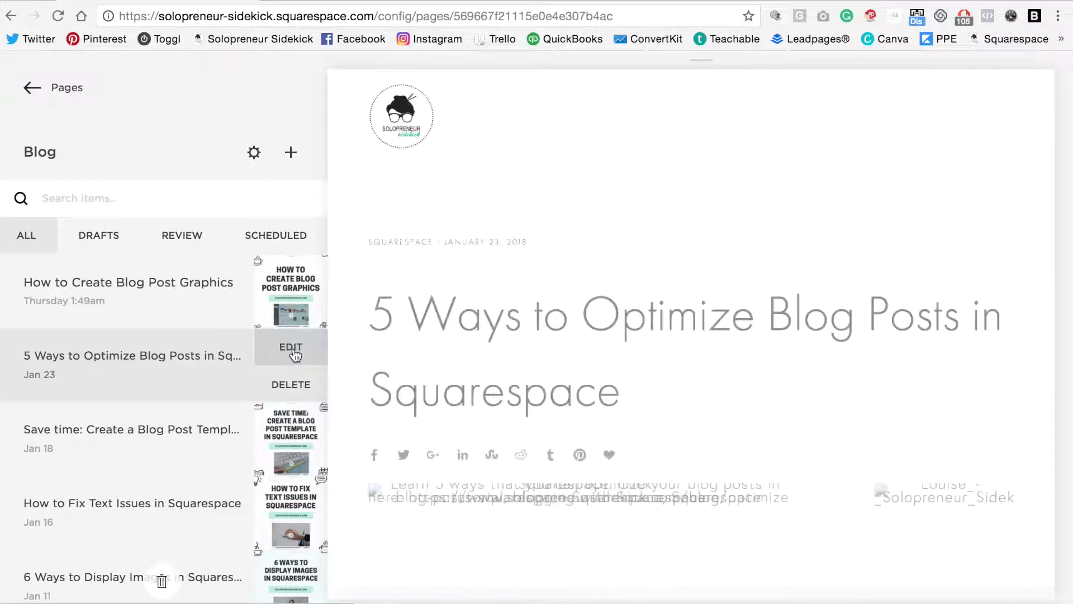
click(293, 348)
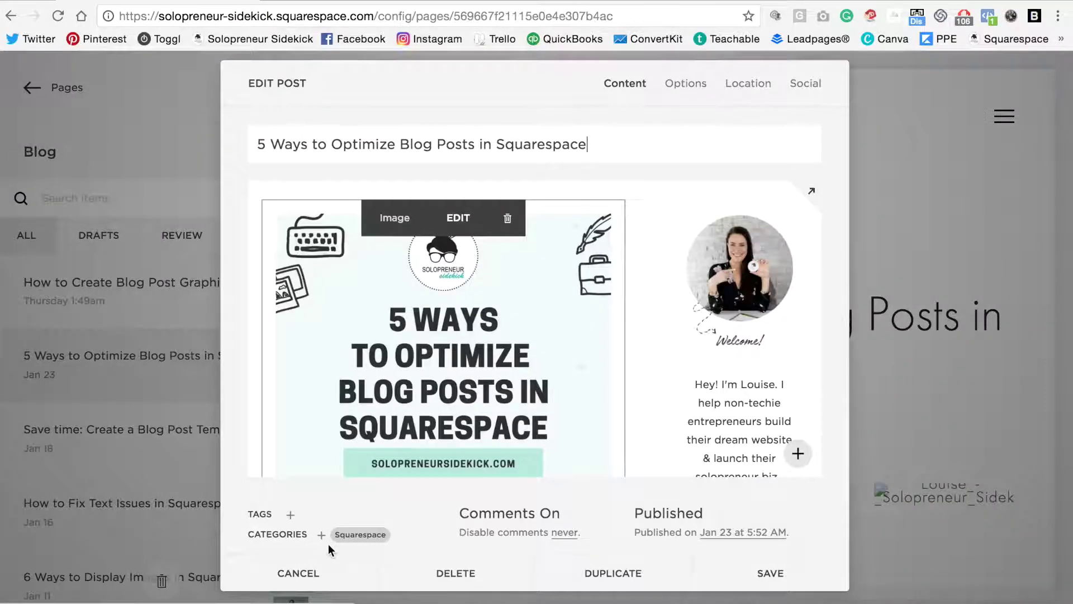
Create a blog category named 'Category', then remove it so the post stays under Squarespace only
click(321, 535)
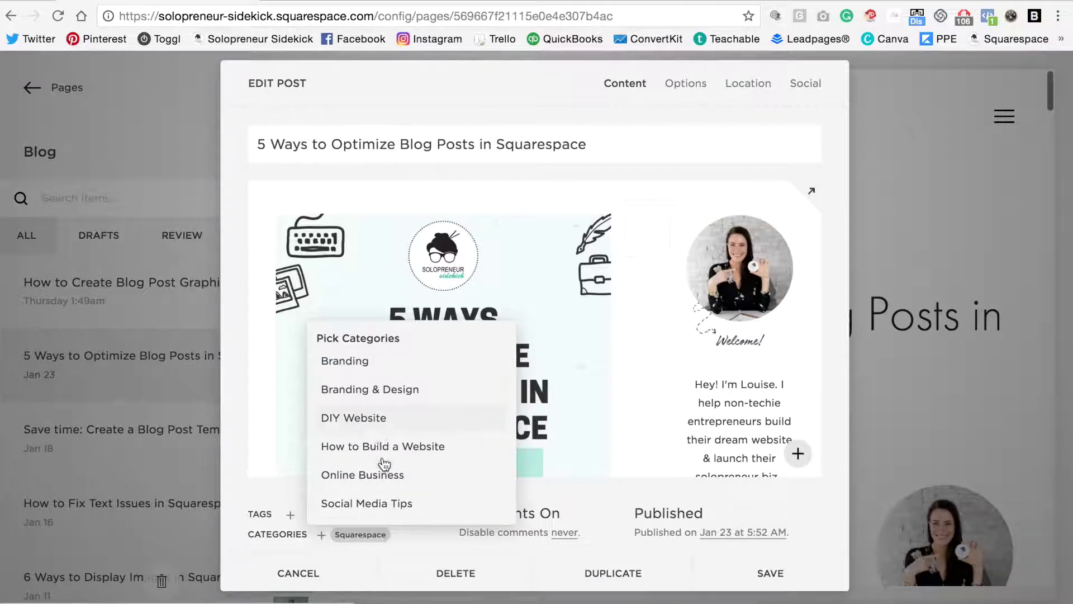
scroll(385, 464, down, 2)
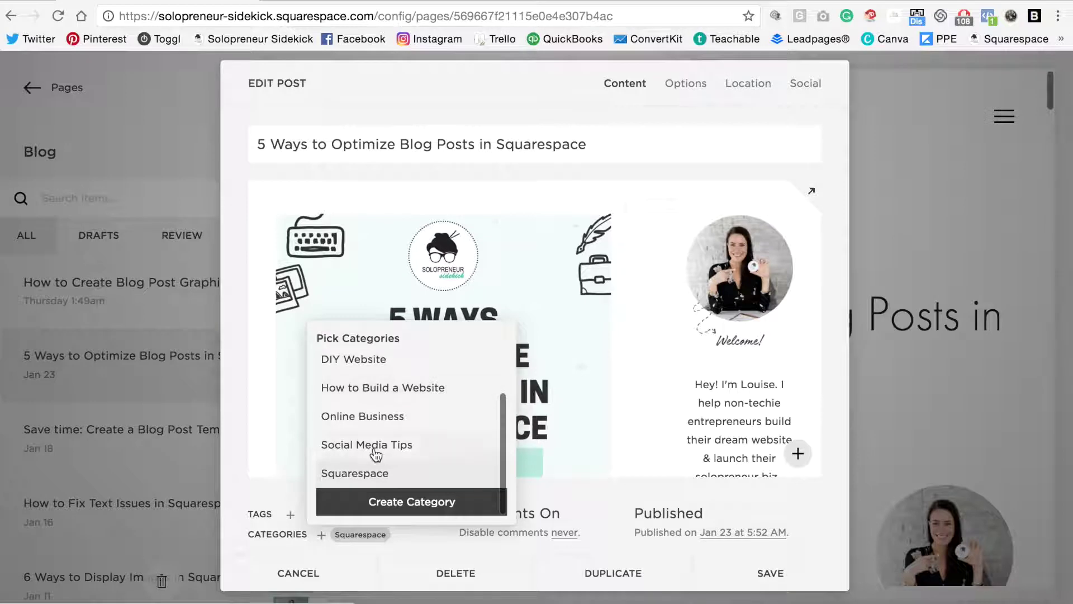
click(412, 509)
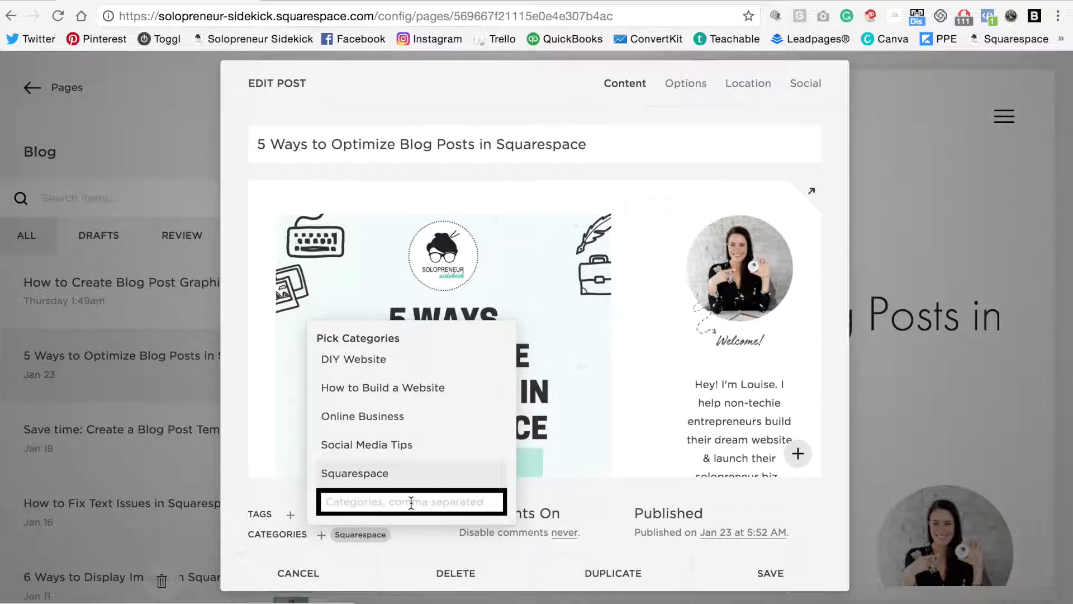
text(Category)
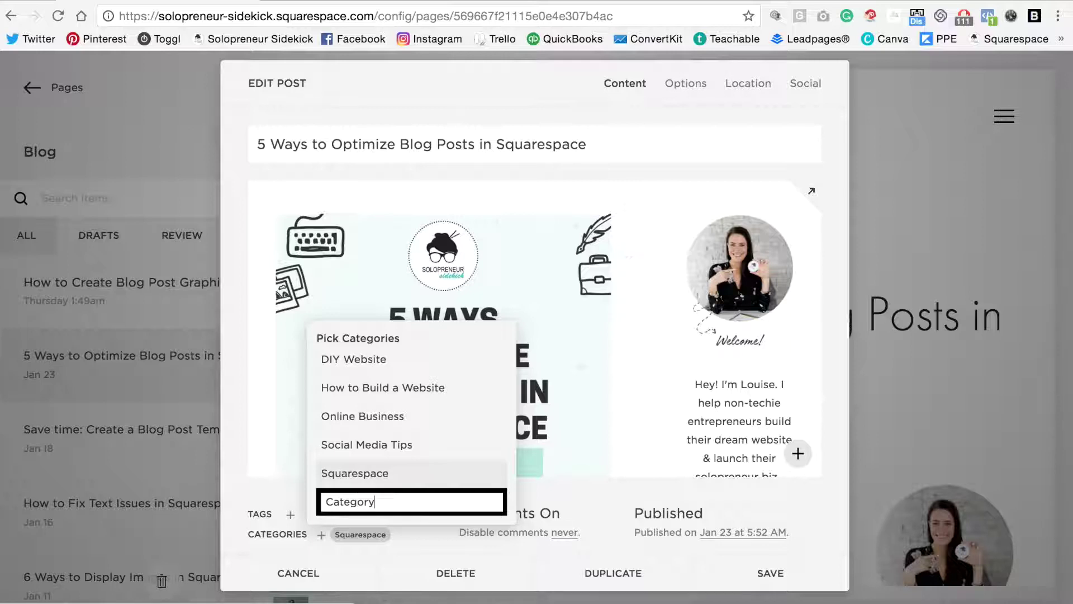
key(Return)
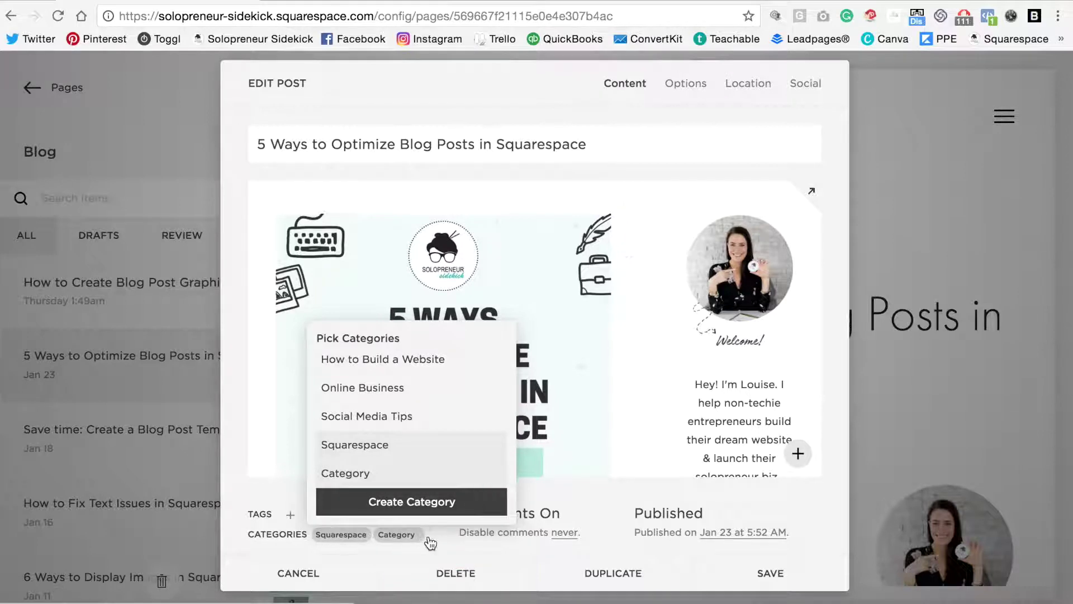
click(454, 548)
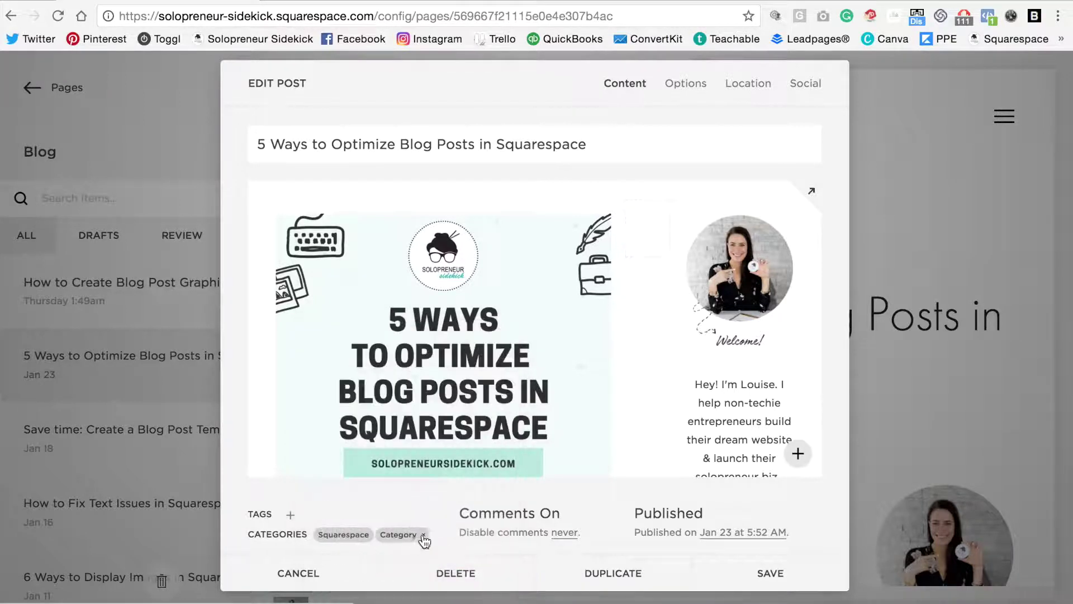
click(423, 534)
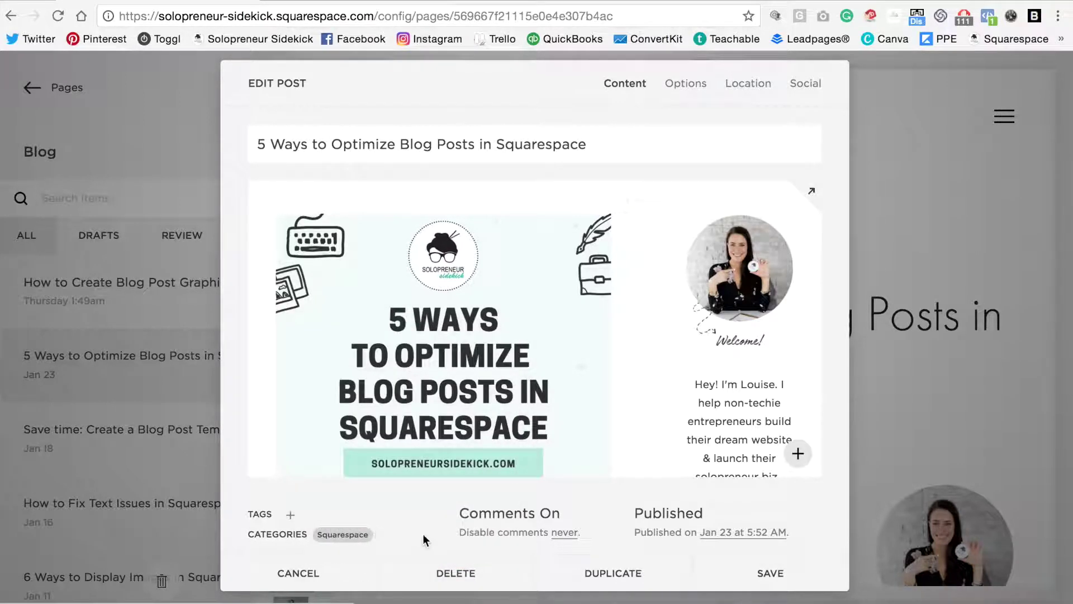
Save the post and scroll the Pages panel down to the Not Linked pages
click(770, 572)
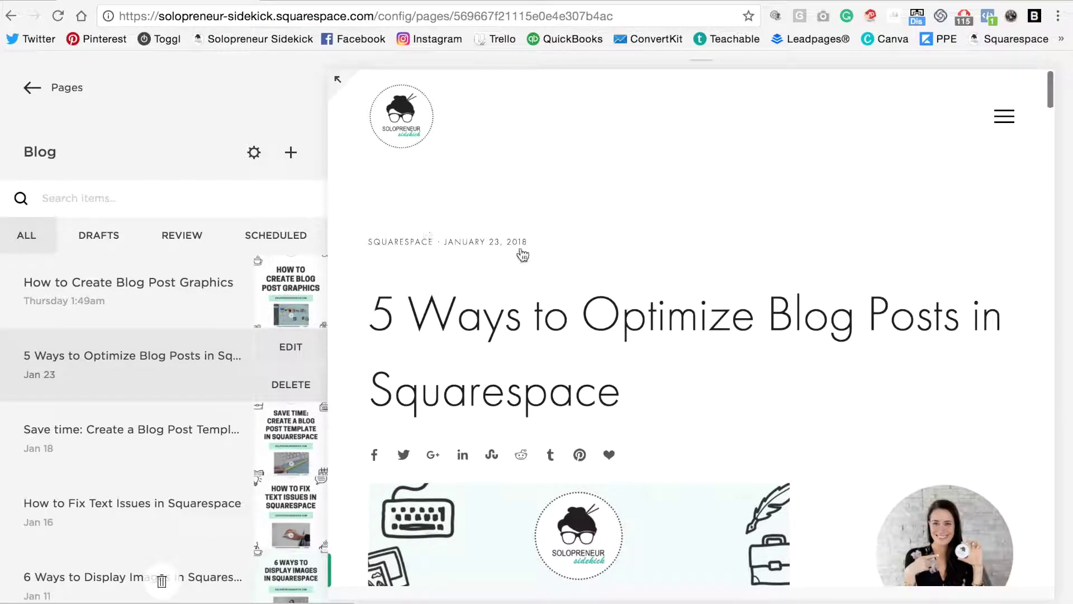
mouse_move(428, 265)
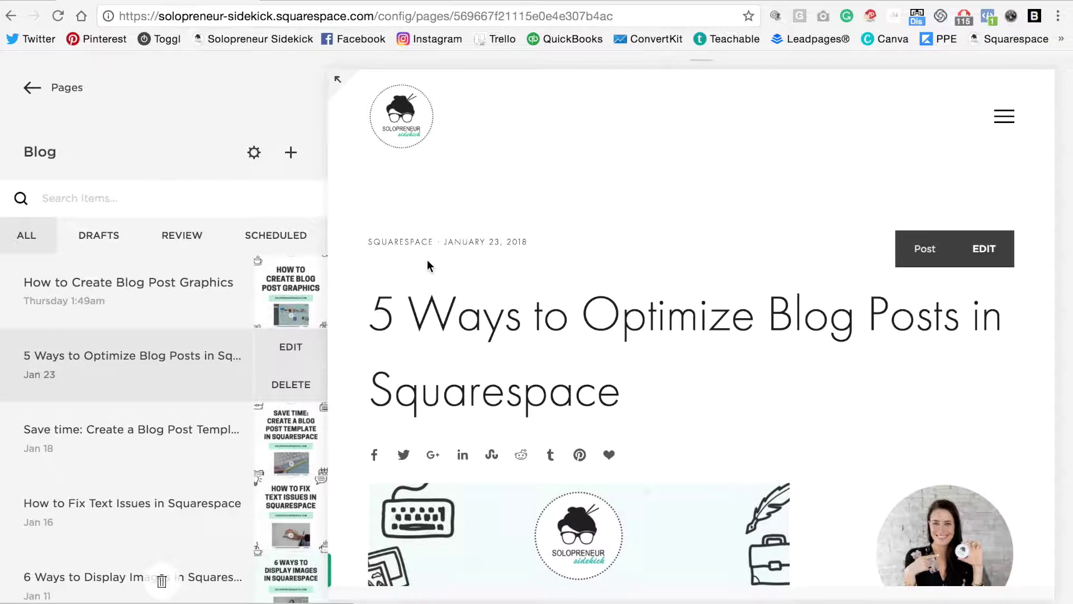
click(48, 89)
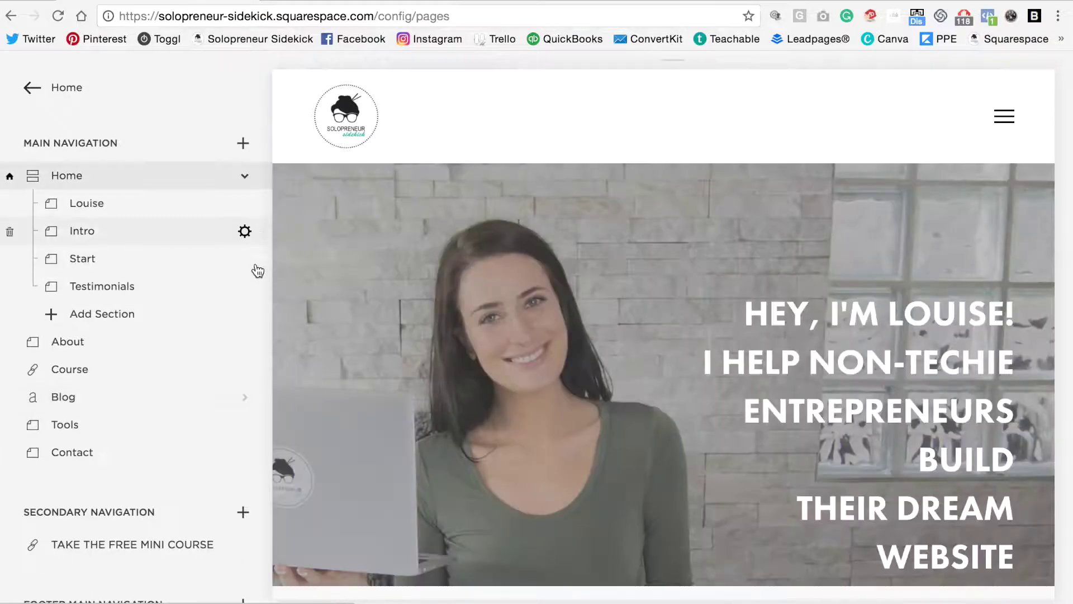
scroll(256, 280, down, 5)
scroll(257, 284, down, 5)
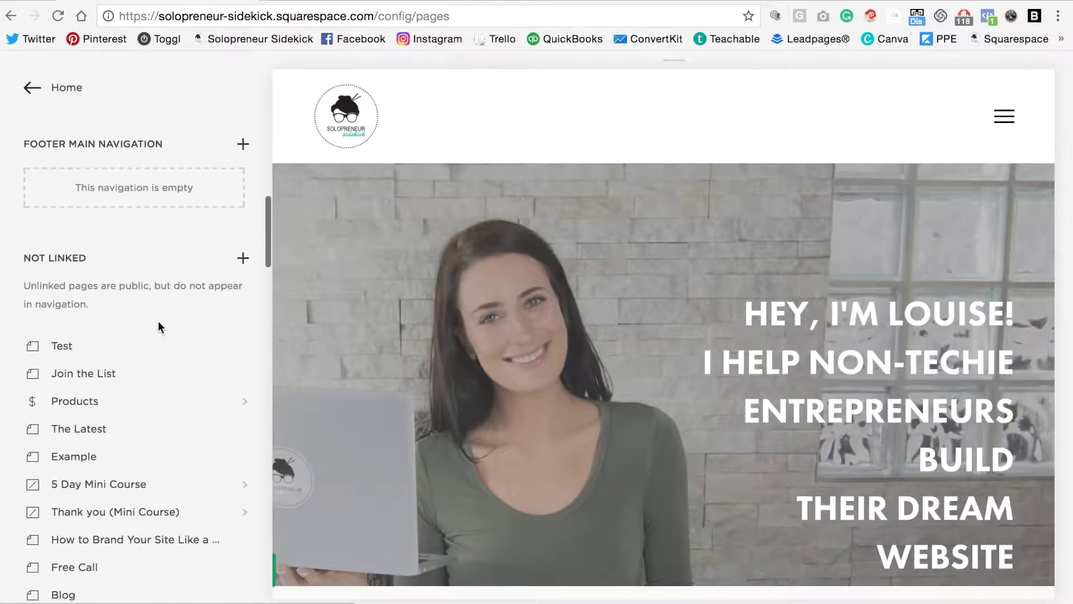
Type 'Squarespace' into the Test page's empty text block and select the word
click(192, 348)
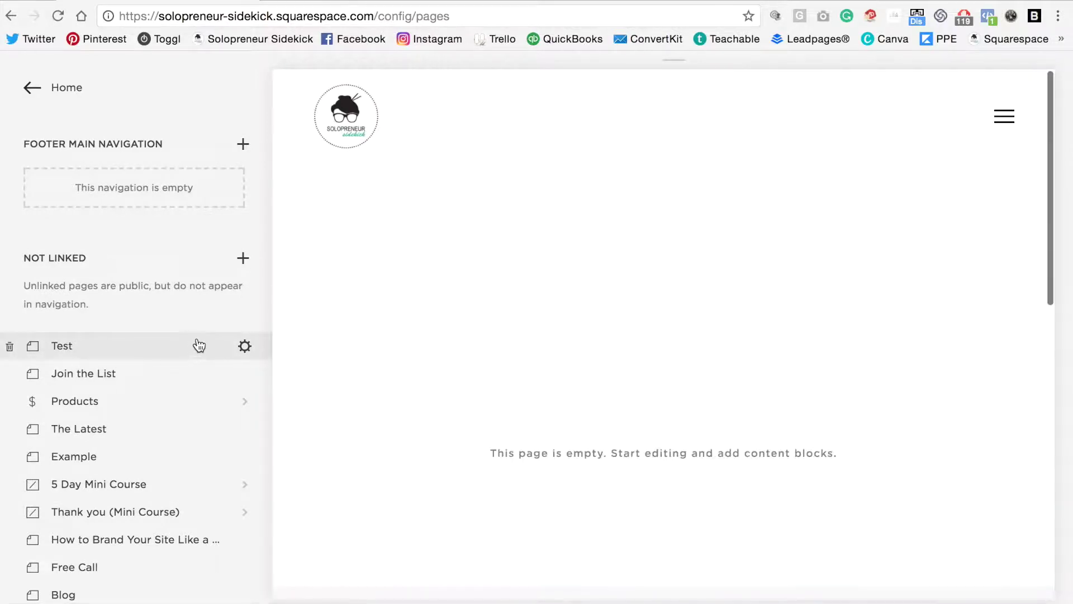
mouse_move(437, 212)
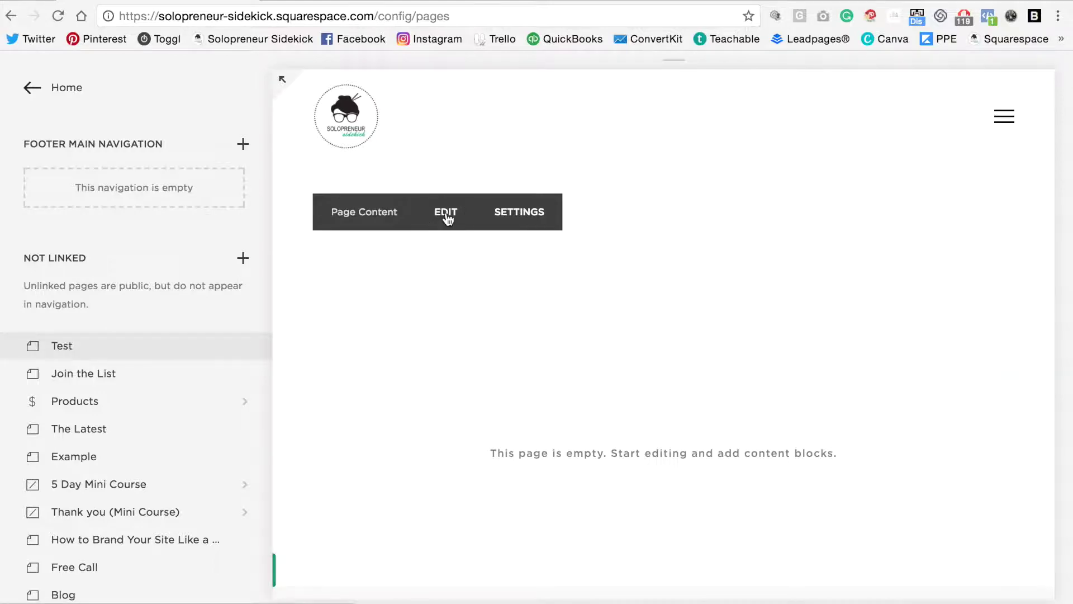
click(446, 213)
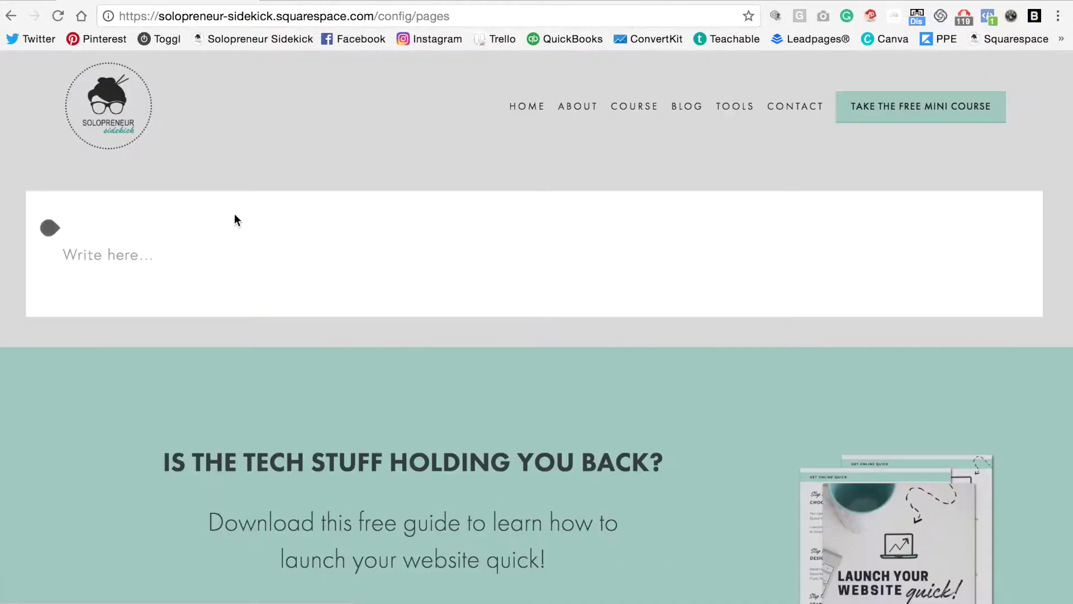
click(105, 256)
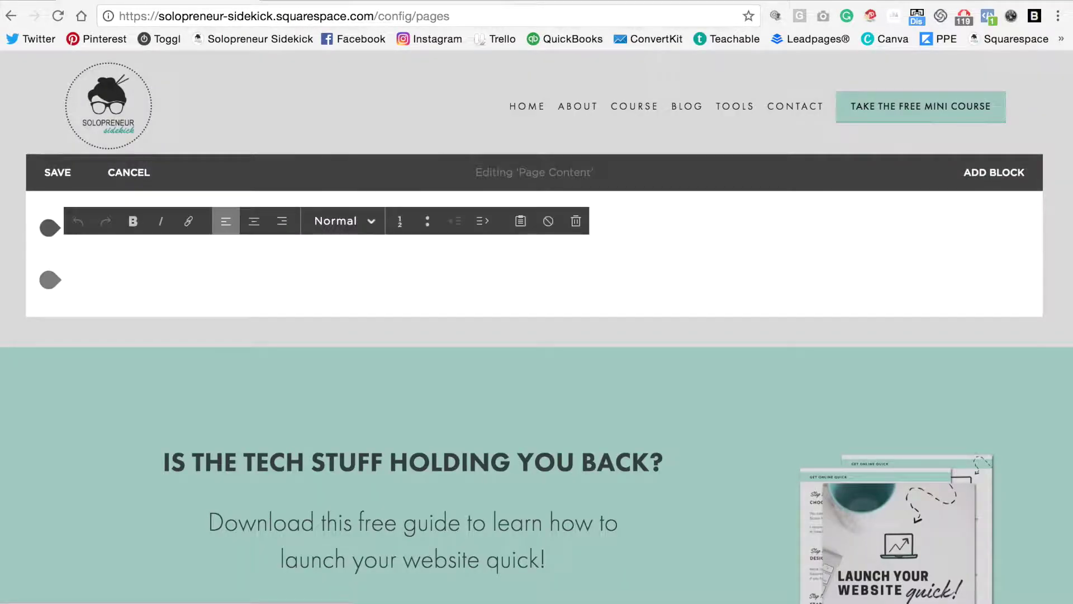
text(Squarespace)
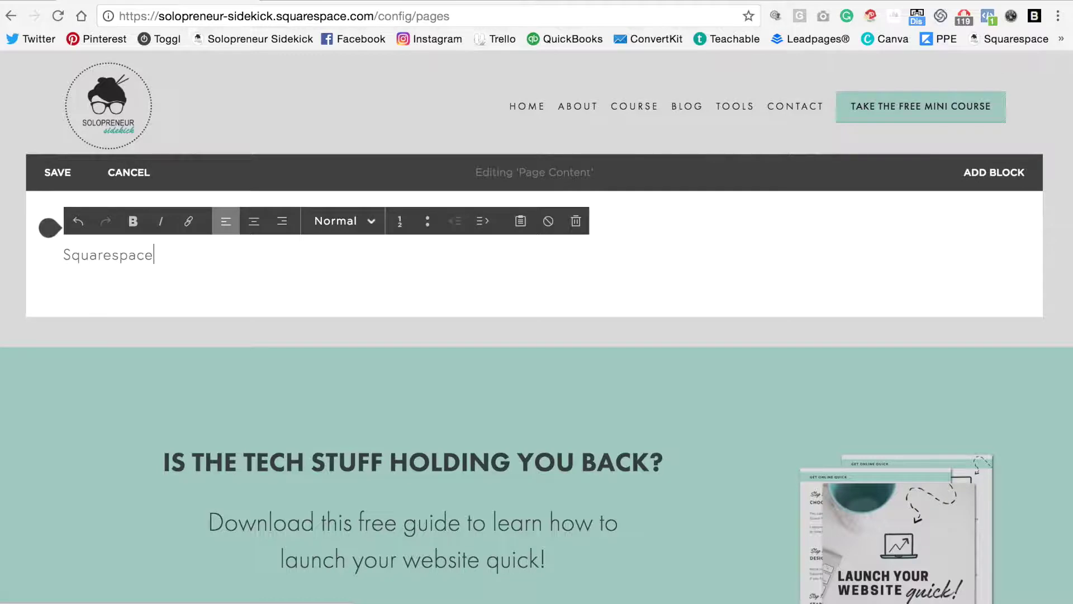
drag(159, 255, 59, 256)
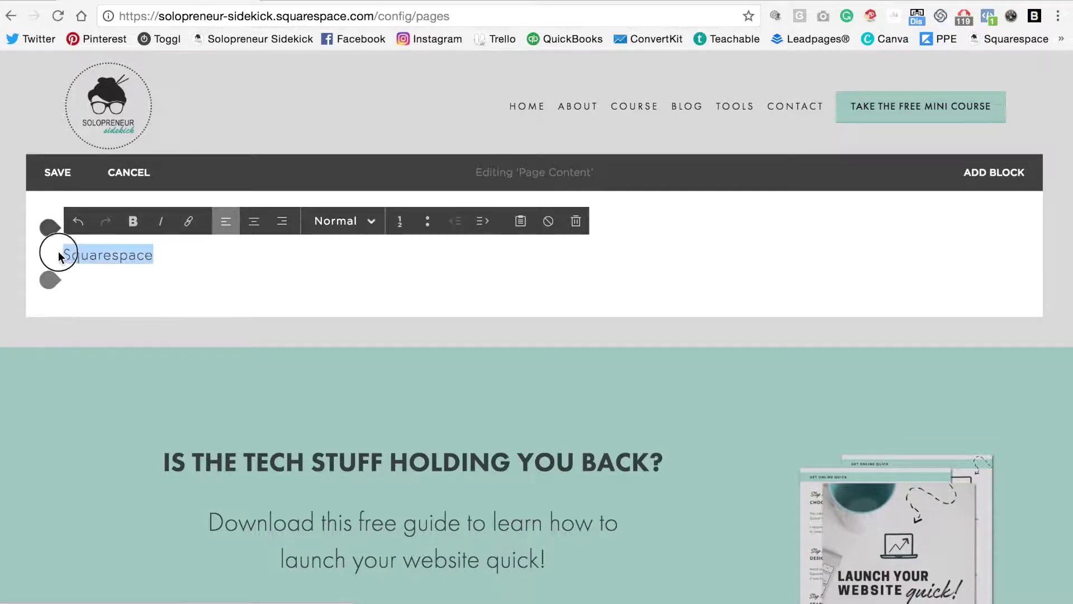
Link the selected 'Squarespace' text to the Blog's Squarespace category and save with Ctrl+S
click(189, 231)
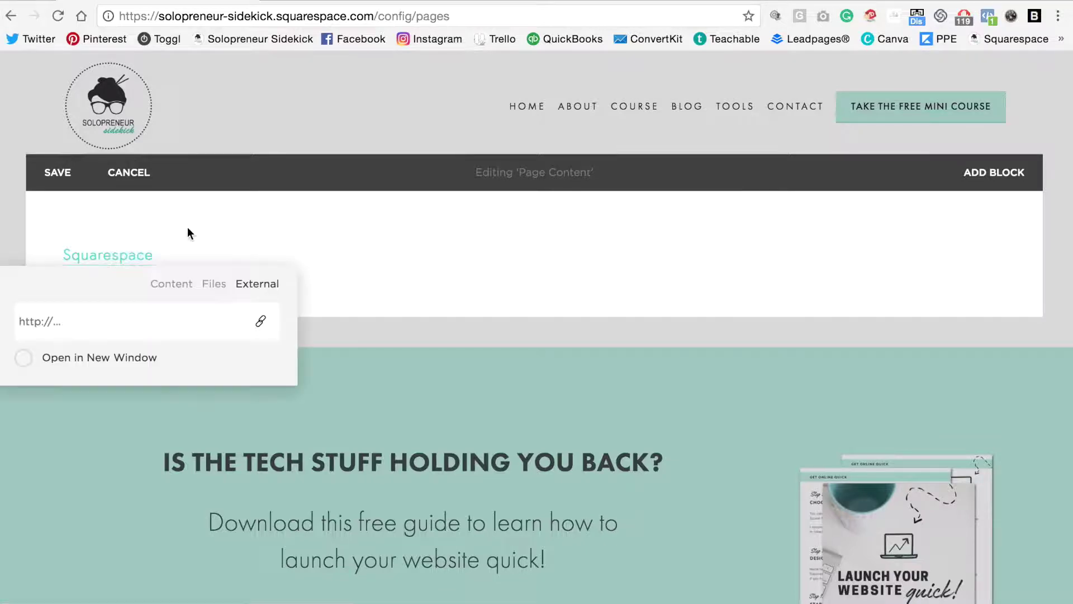
click(171, 284)
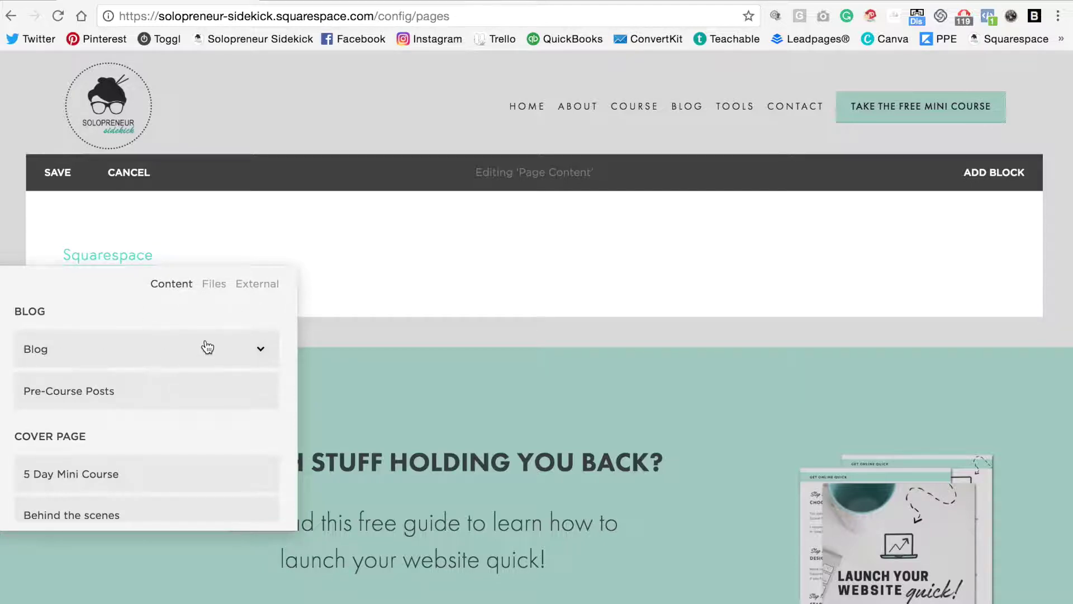
click(260, 350)
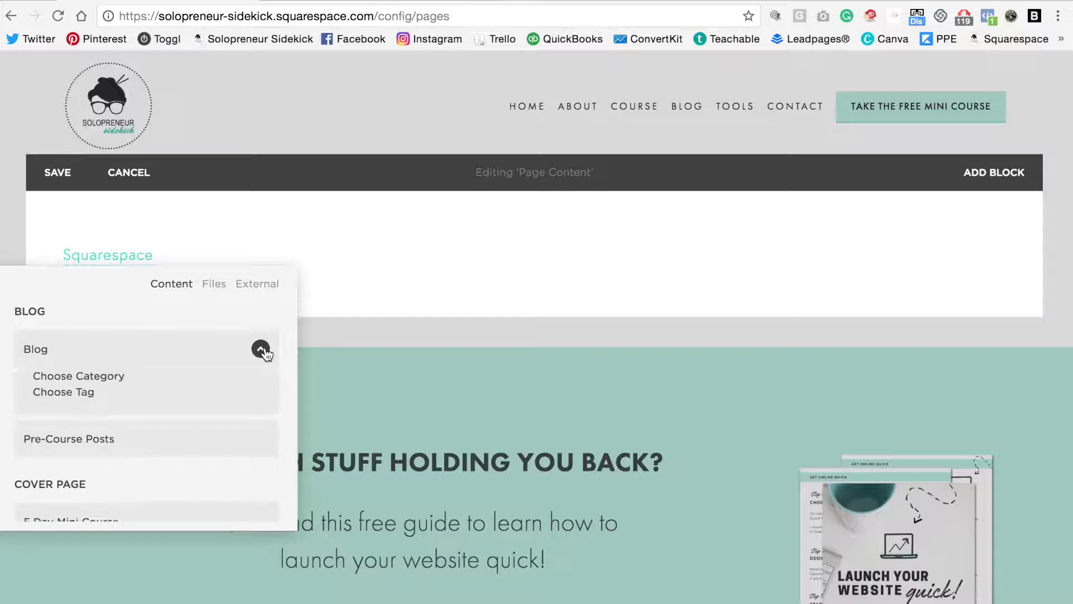
click(110, 377)
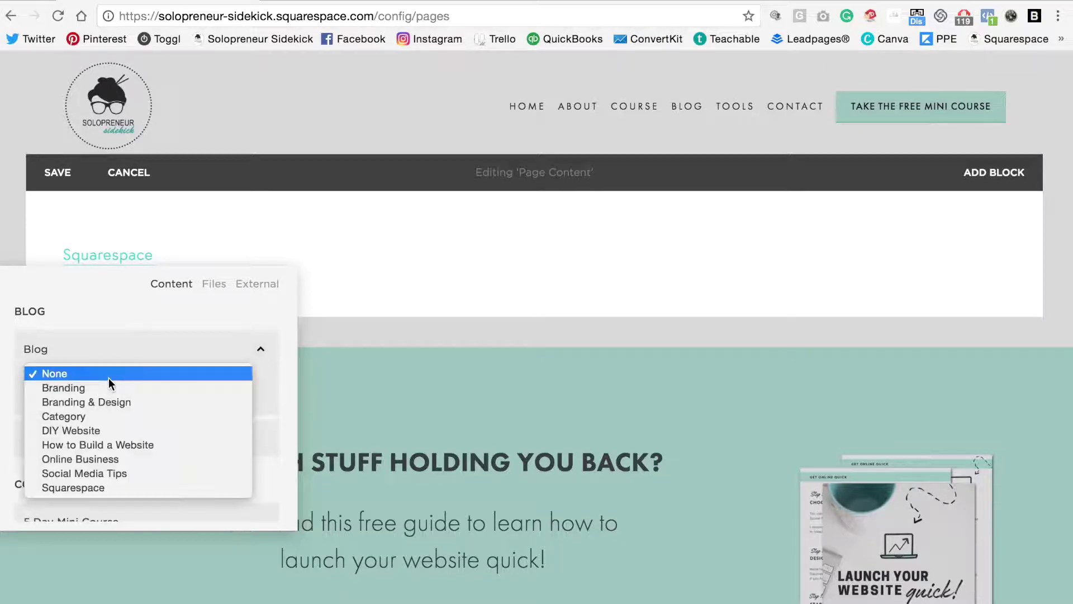
click(99, 482)
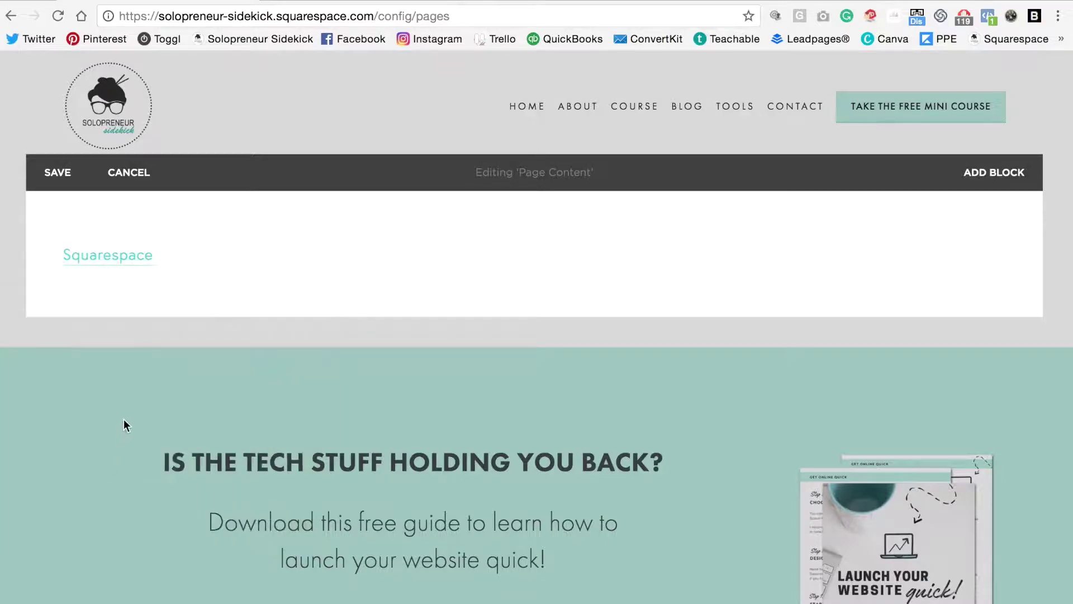
mouse_move(107, 252)
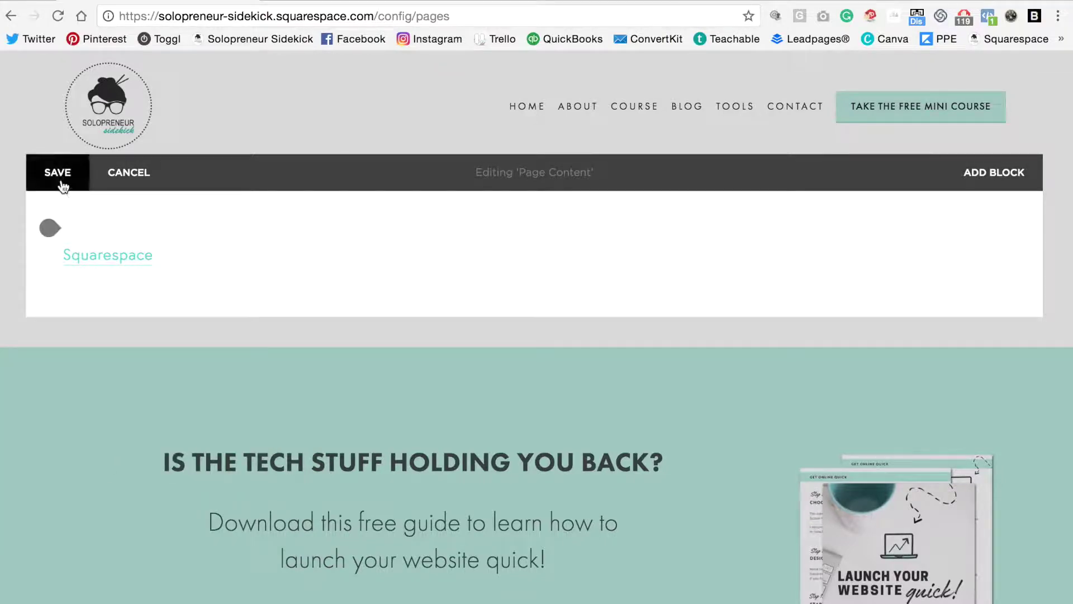
key(ctrl+s)
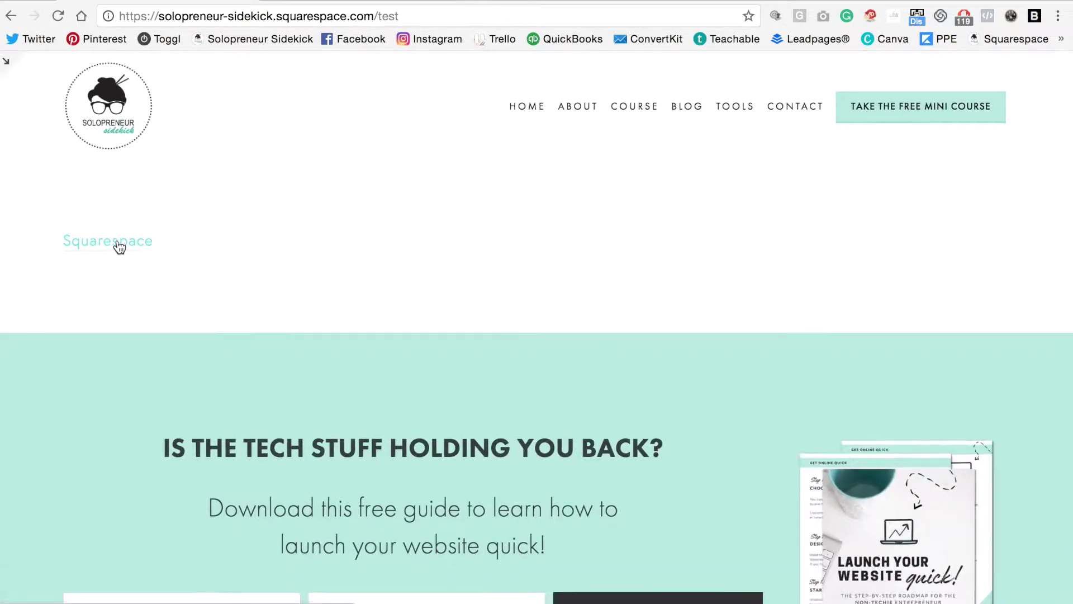
Follow the Squarespace link and scroll through the 'Posts in Squarespace' blog listing
click(117, 246)
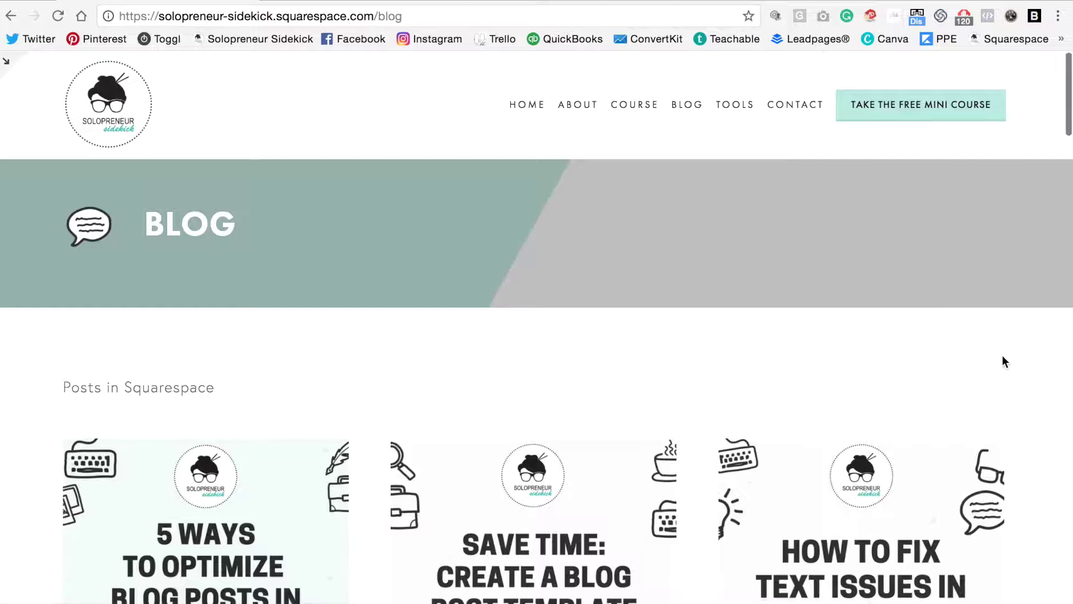
scroll(1002, 354, down, 3)
scroll(1001, 354, down, 2)
scroll(1034, 340, down, 2)
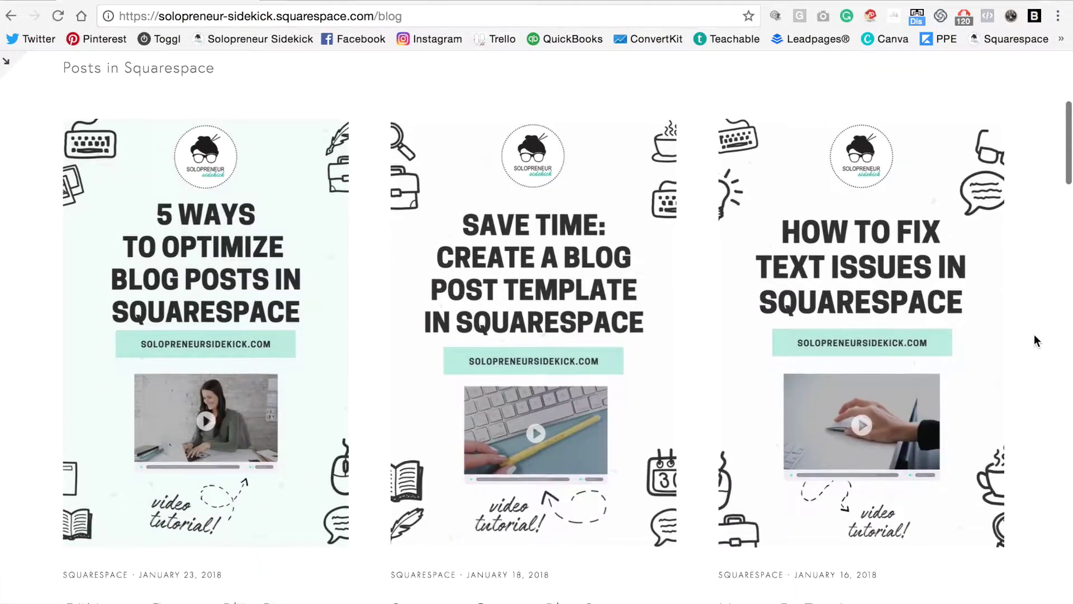
scroll(1034, 340, down, 6)
scroll(1035, 336, down, 5)
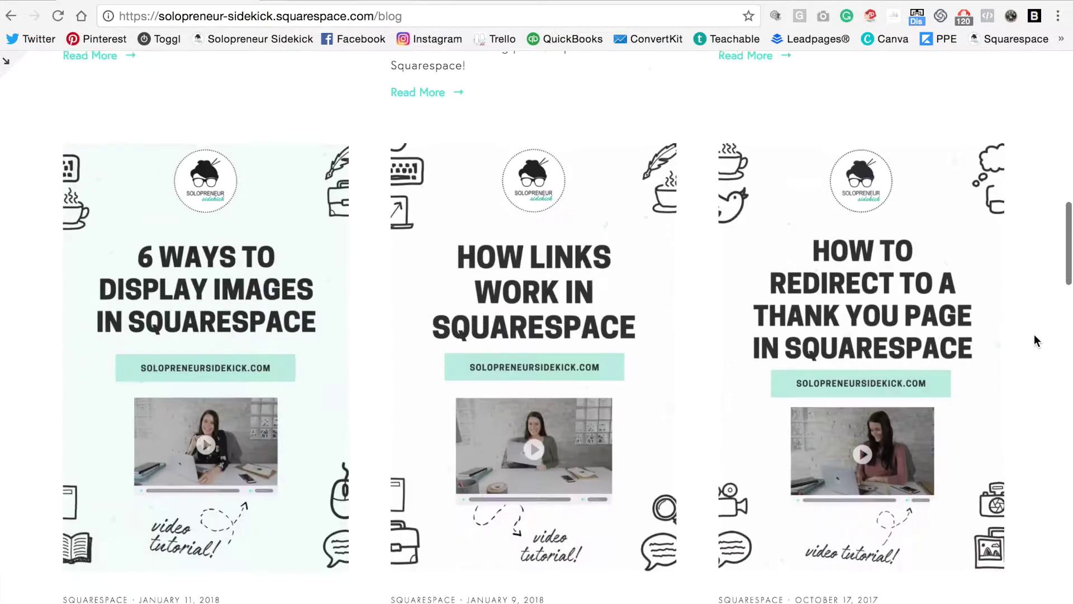
scroll(1035, 335, down, 2)
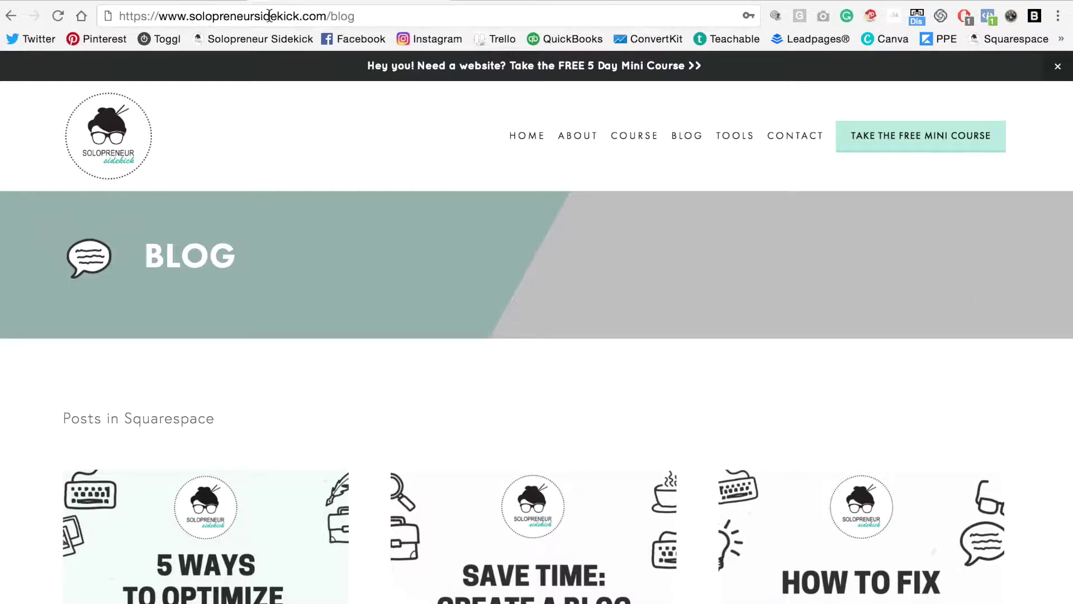
Append '?category=Squarespace' to the /blog address and load the filtered page
click(358, 13)
click(430, 15)
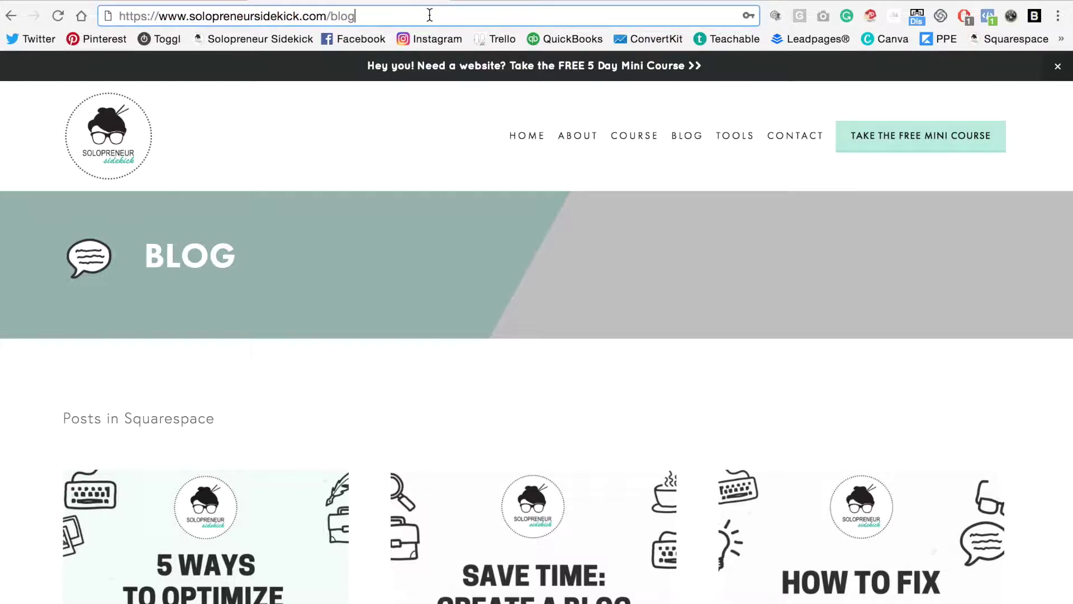
text(?category=)
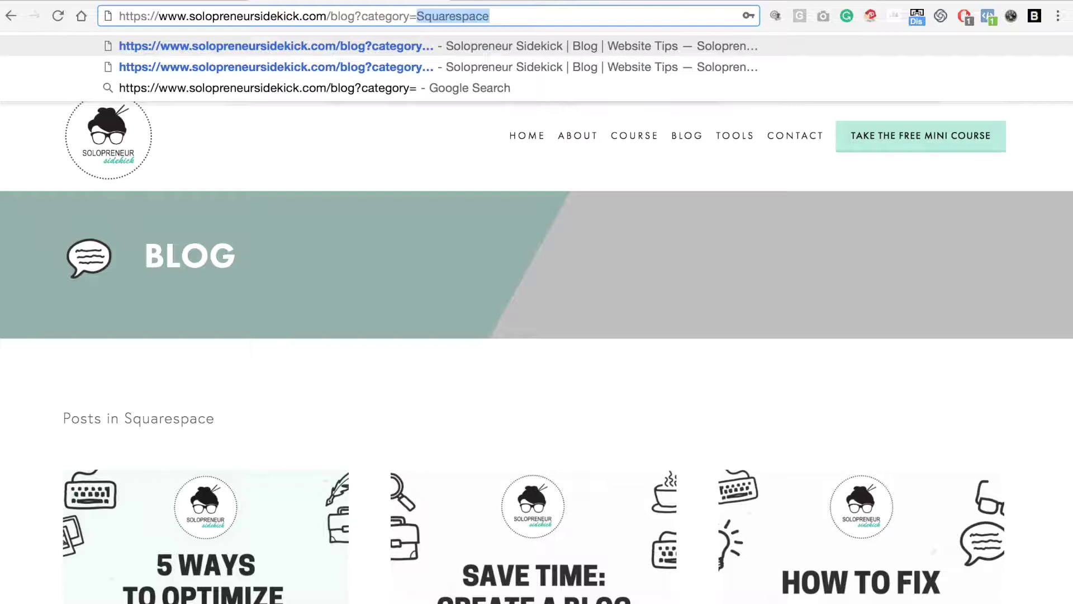
key(Right)
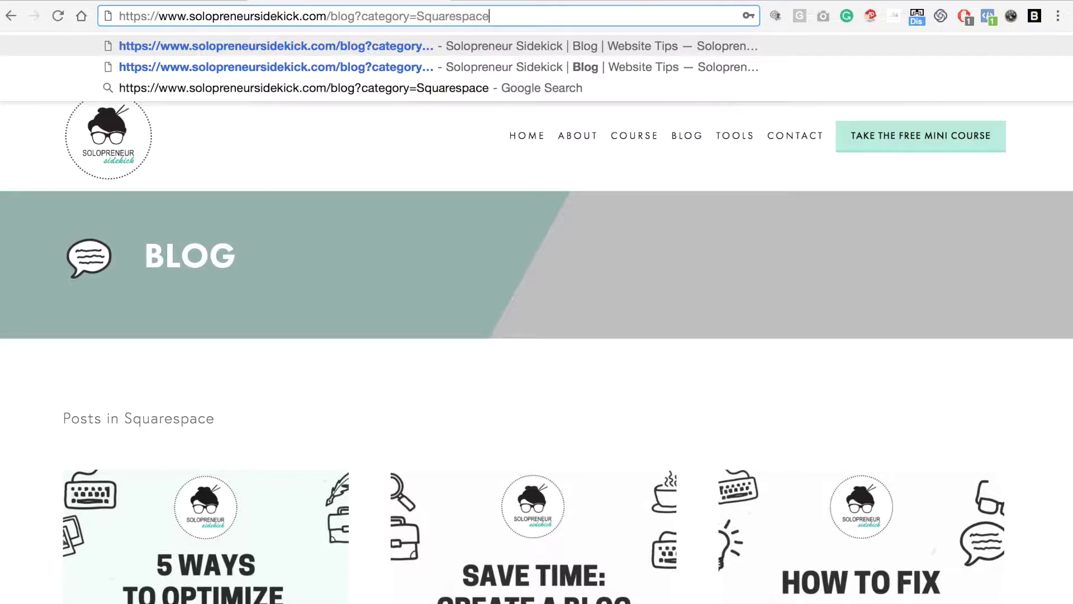
key(Return)
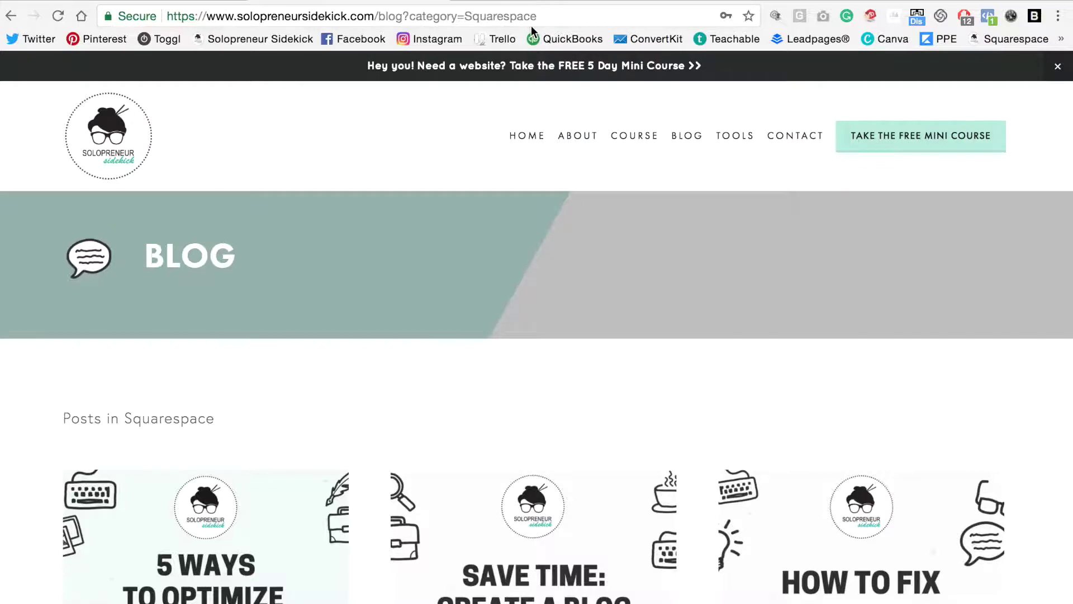
Scroll through the '5 Ways' post in the editor to reach its sidebar
scroll(421, 294, down, 1)
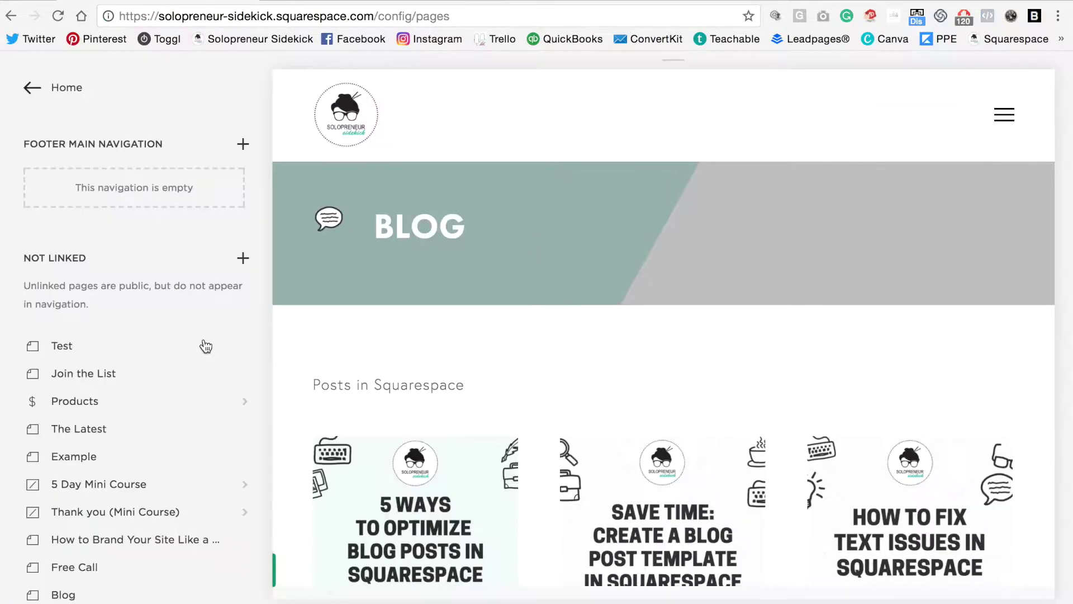
scroll(205, 338, up, 3)
scroll(205, 335, up, 3)
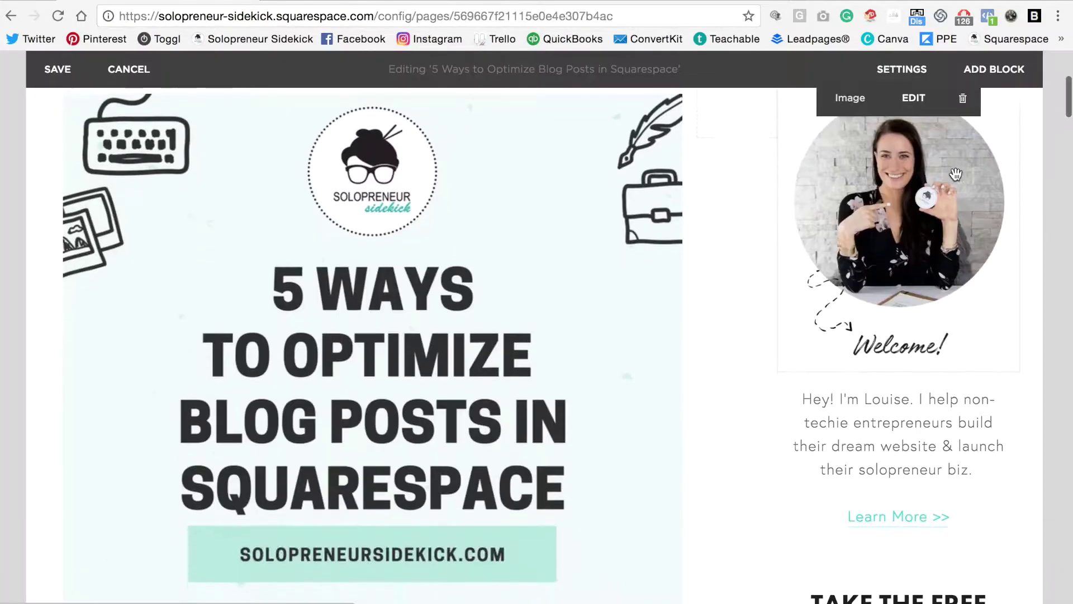
scroll(955, 174, down, 2)
scroll(994, 235, down, 3)
scroll(1017, 271, down, 5)
scroll(1017, 271, down, 3)
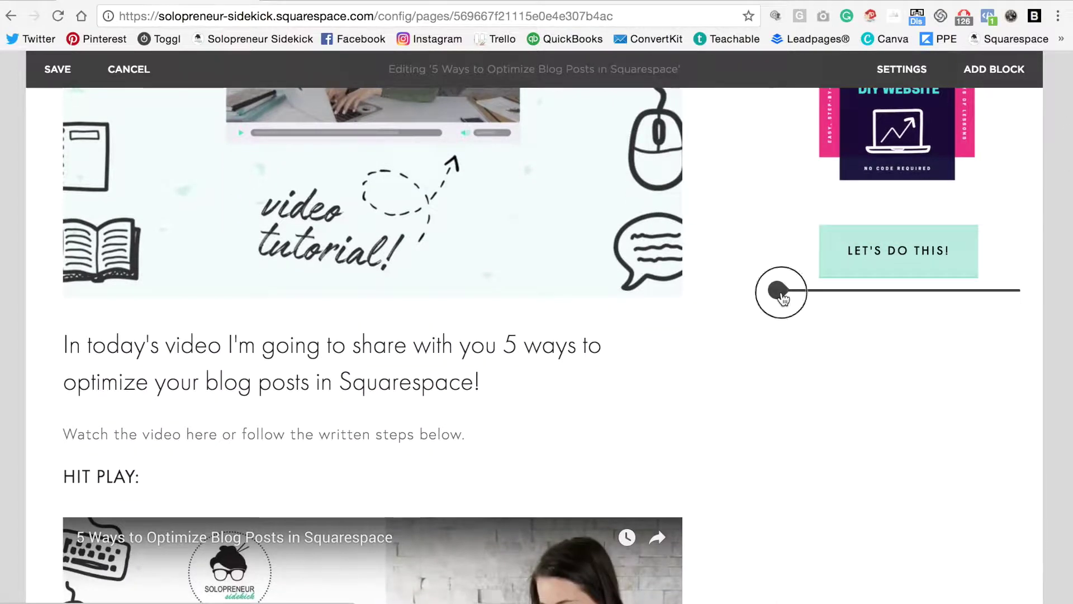
Add a text block reading 'Categories' below the sidebar's LET'S DO THIS! button
click(779, 292)
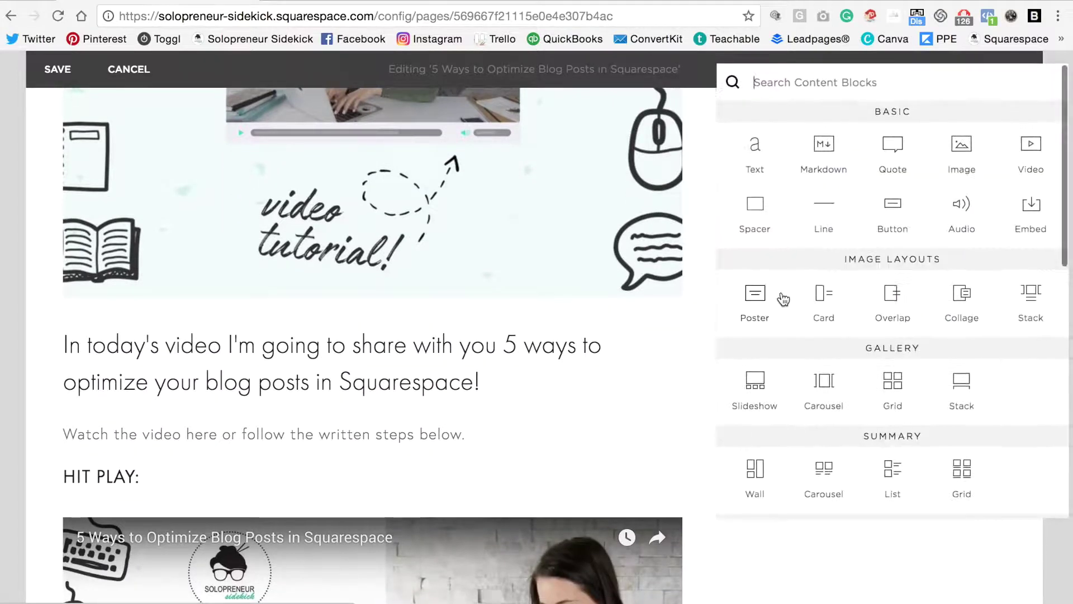
click(760, 146)
scroll(799, 184, down, 4)
click(819, 136)
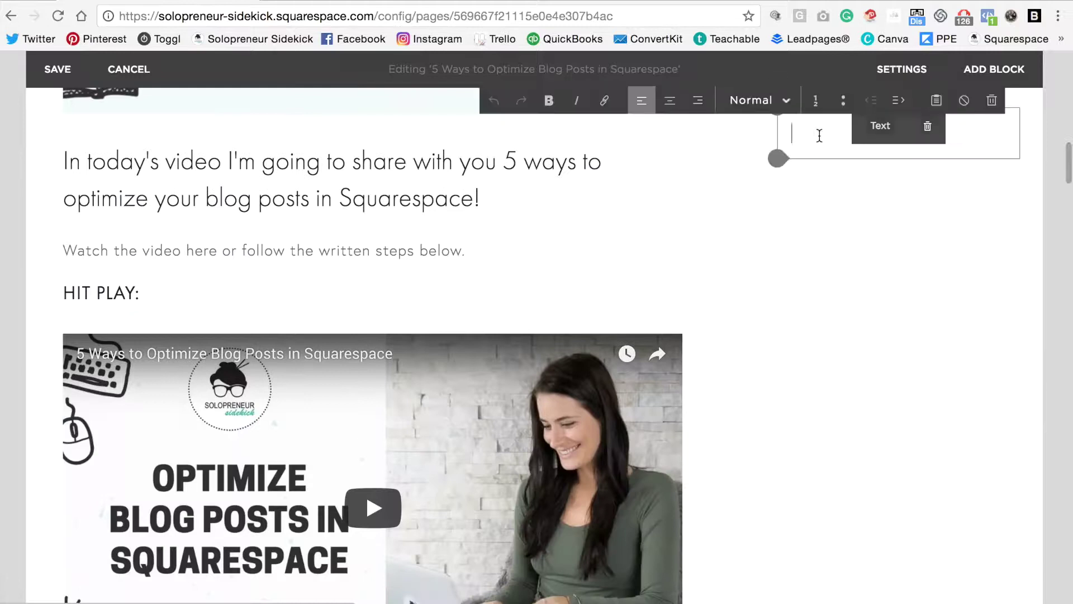
text(Categori)
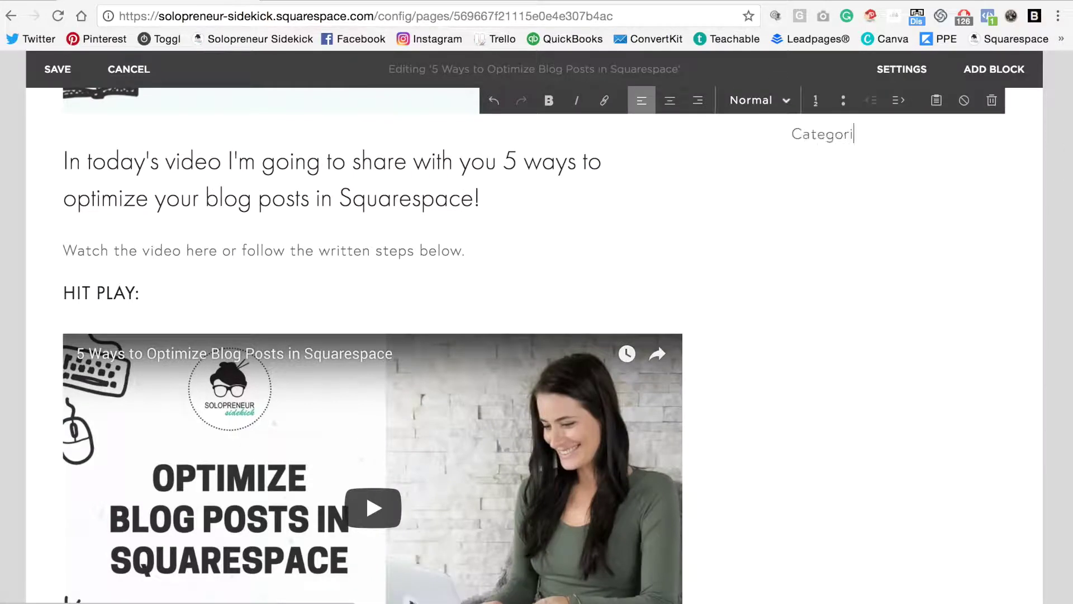
text(es)
Format the Categories text as Heading 3
click(780, 99)
click(789, 100)
click(789, 100)
click(767, 212)
scroll(901, 308, up, 3)
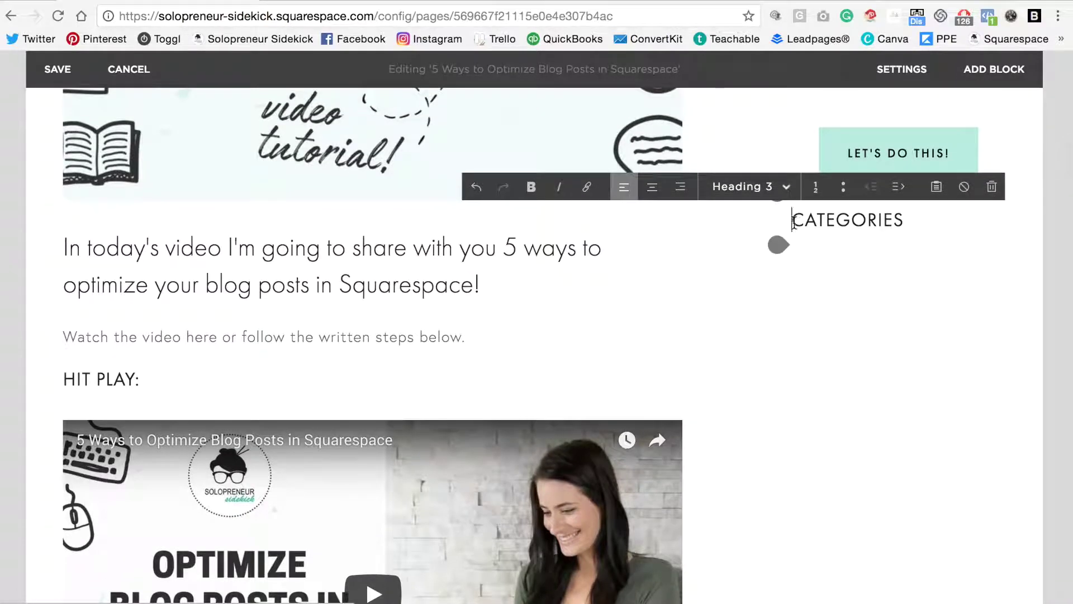
key(Return)
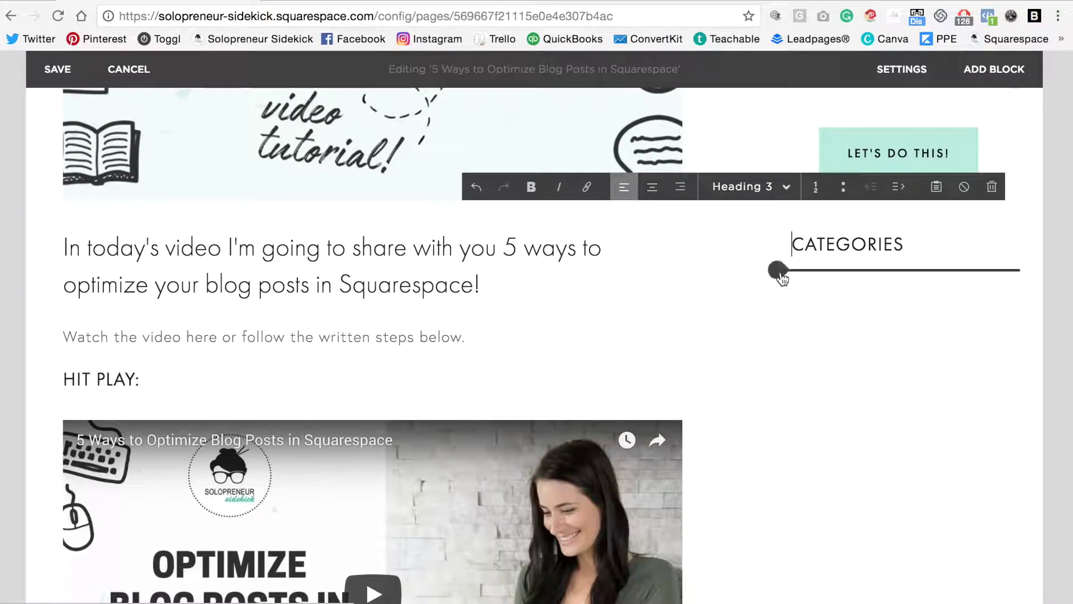
click(778, 271)
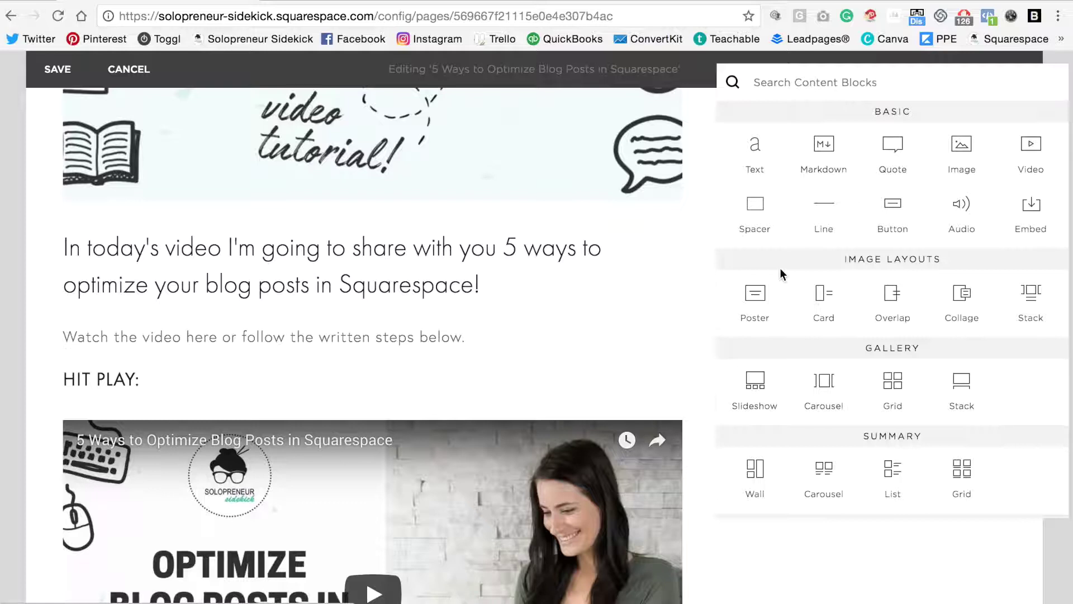
Add a button labelled 'Squarespace' under the CATEGORIES heading
click(894, 229)
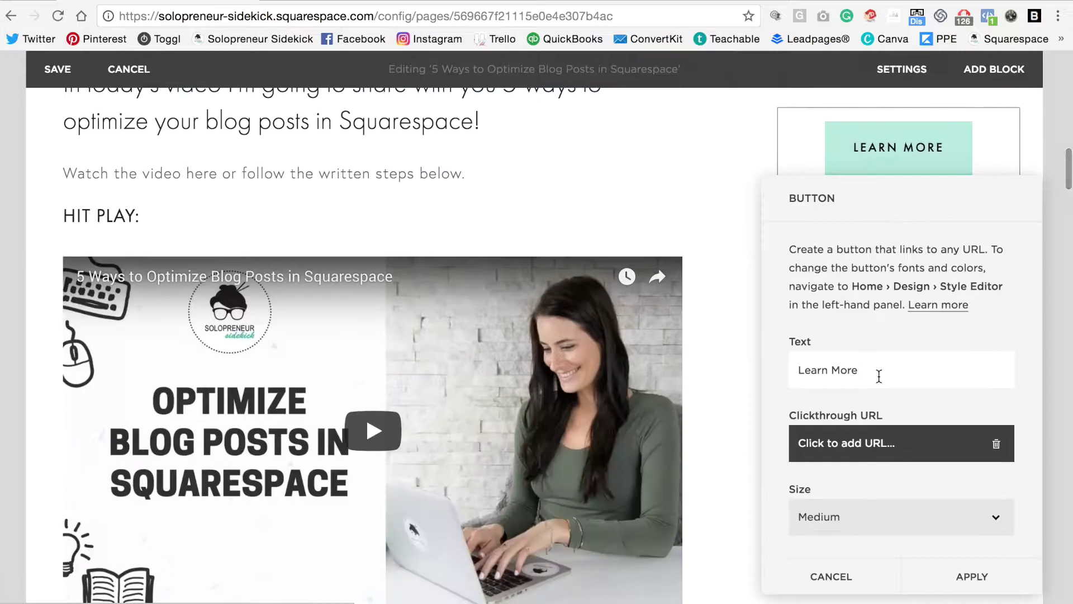
triple_click(879, 376)
text(Squarespace)
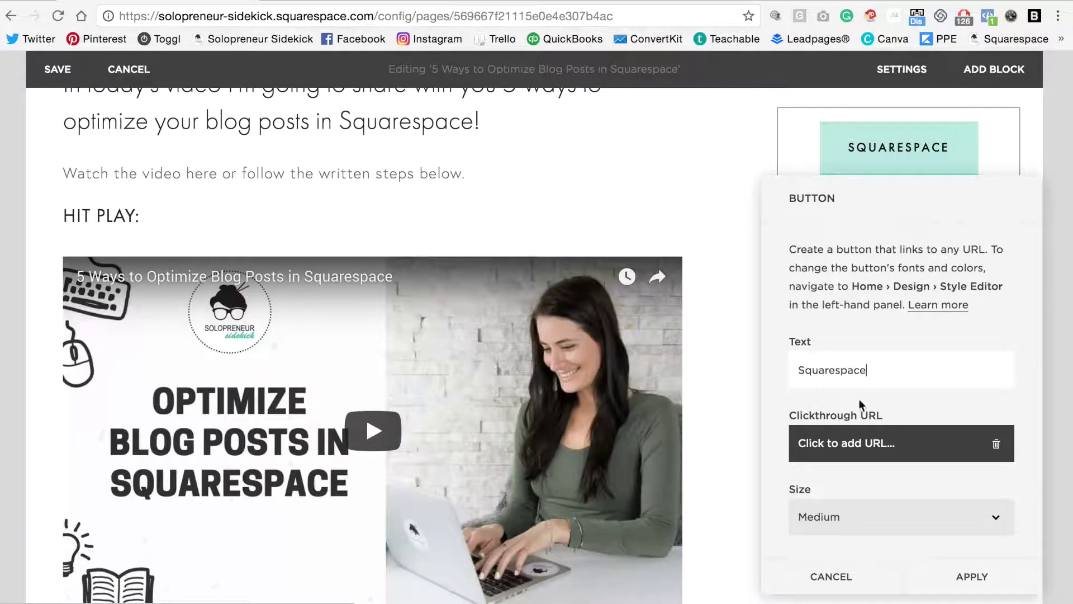
Link the button to the Blog's Squarespace category (/blog?category=Squarespace) and apply it
click(865, 447)
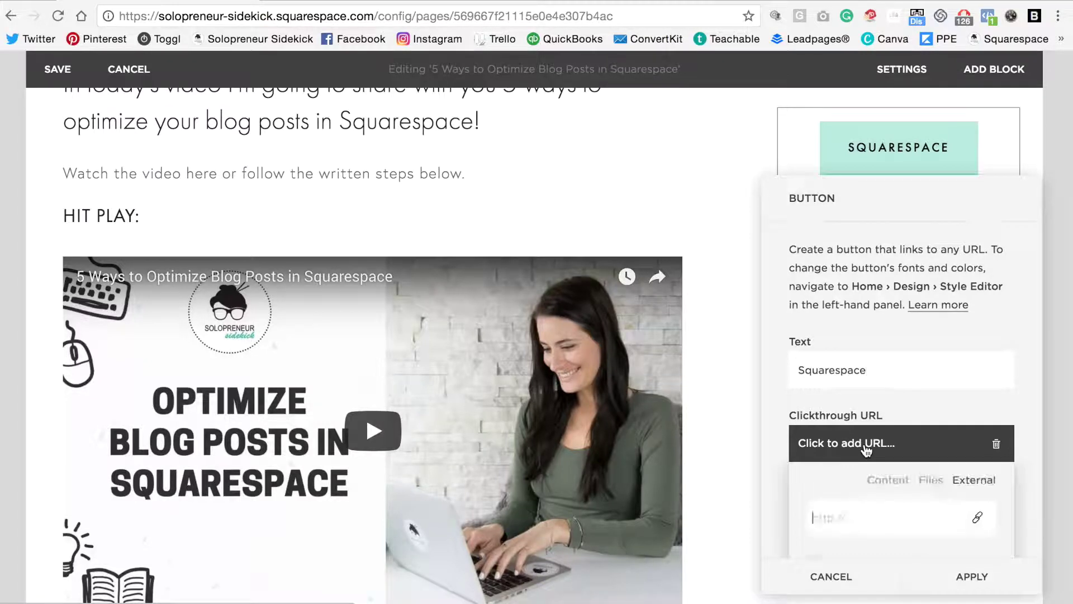
click(899, 484)
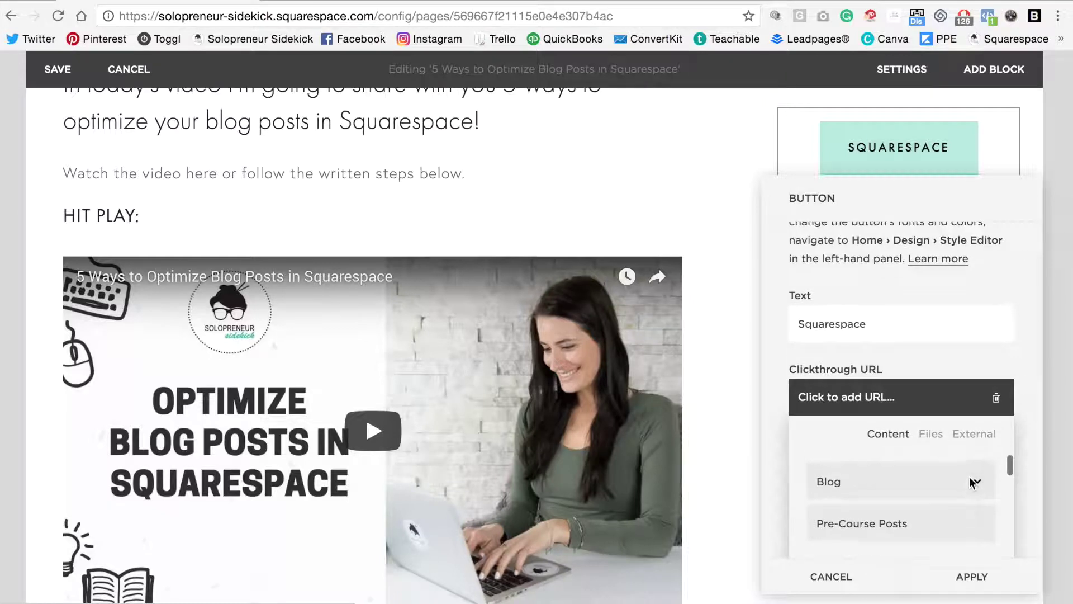
click(975, 482)
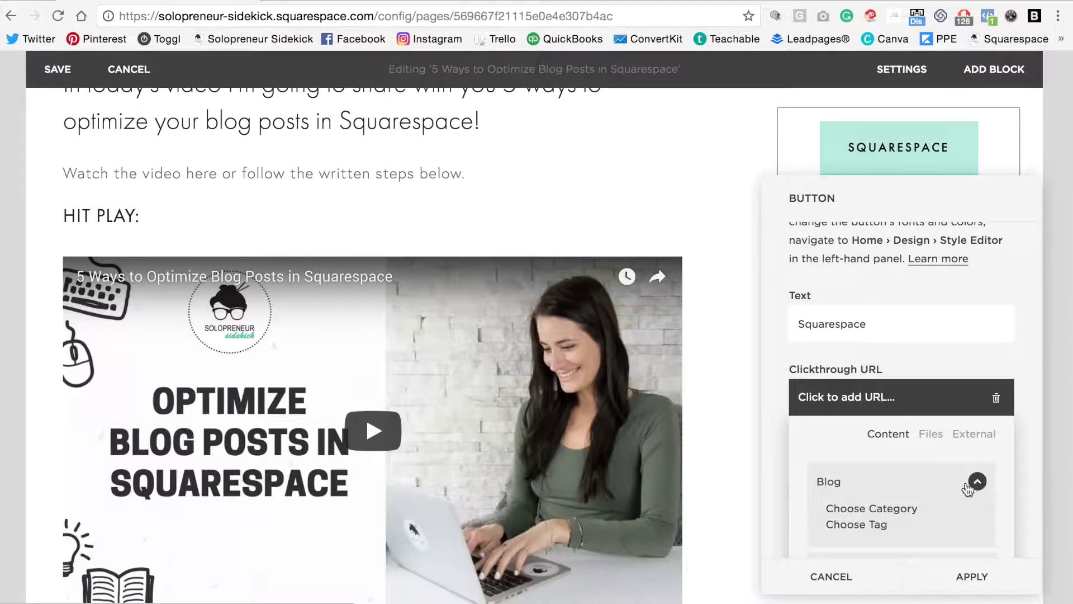
click(904, 507)
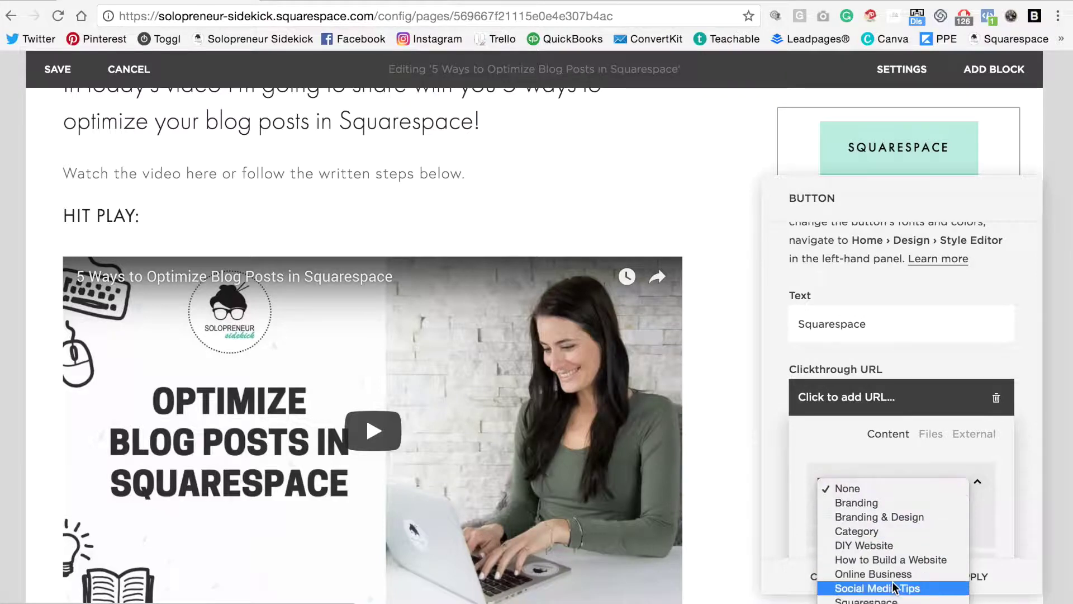
click(893, 593)
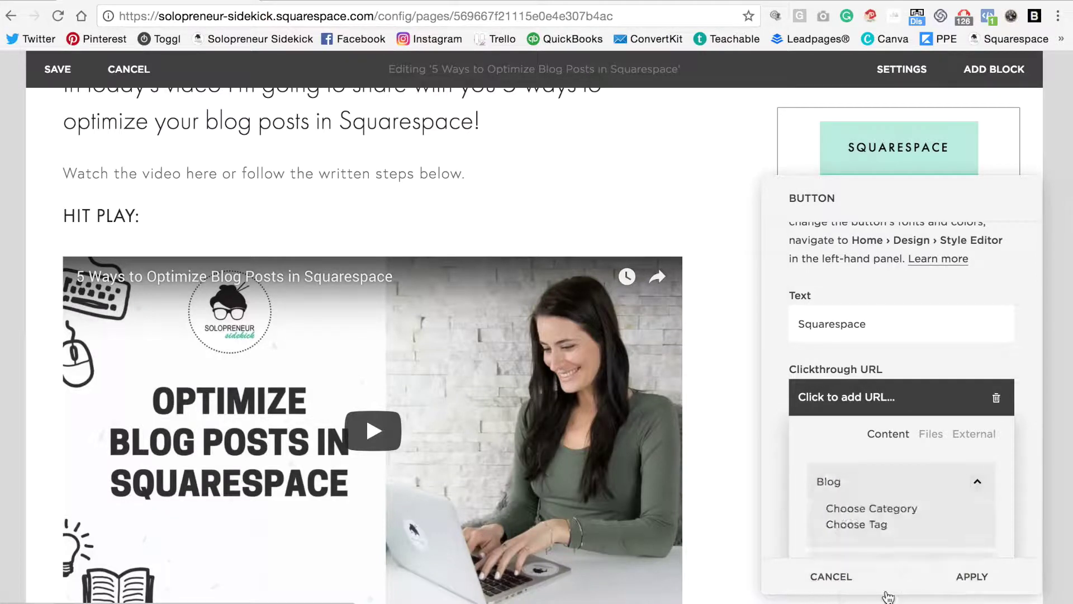
click(986, 581)
scroll(990, 397, up, 2)
click(961, 413)
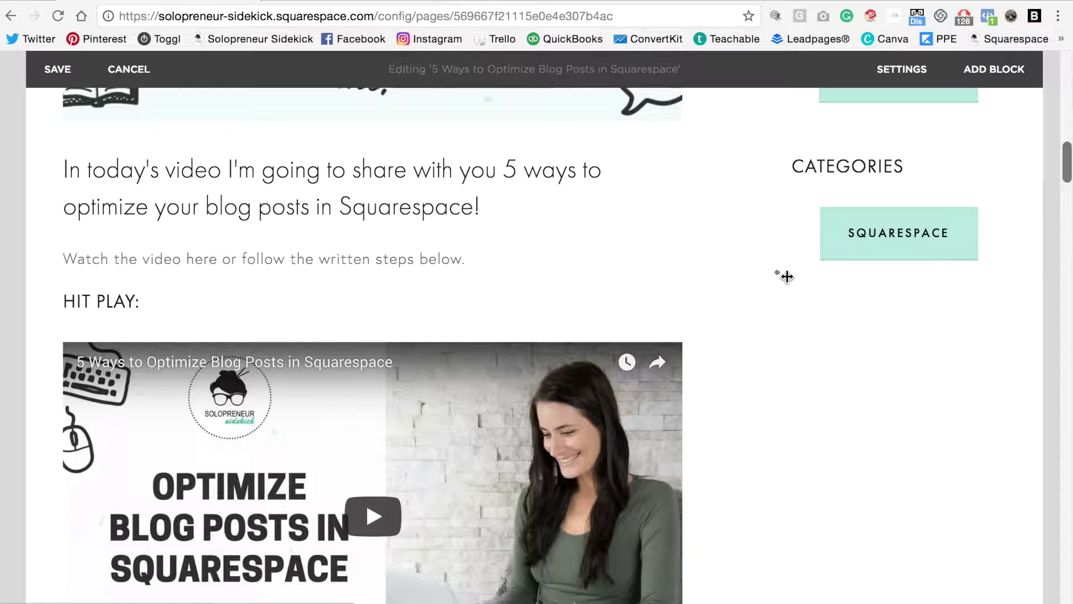
Insert an image block below the Squarespace button holding Work-with-Me-Solopreneur-Sidekick.png from the Website Icons folder
drag(779, 275, 781, 273)
click(779, 273)
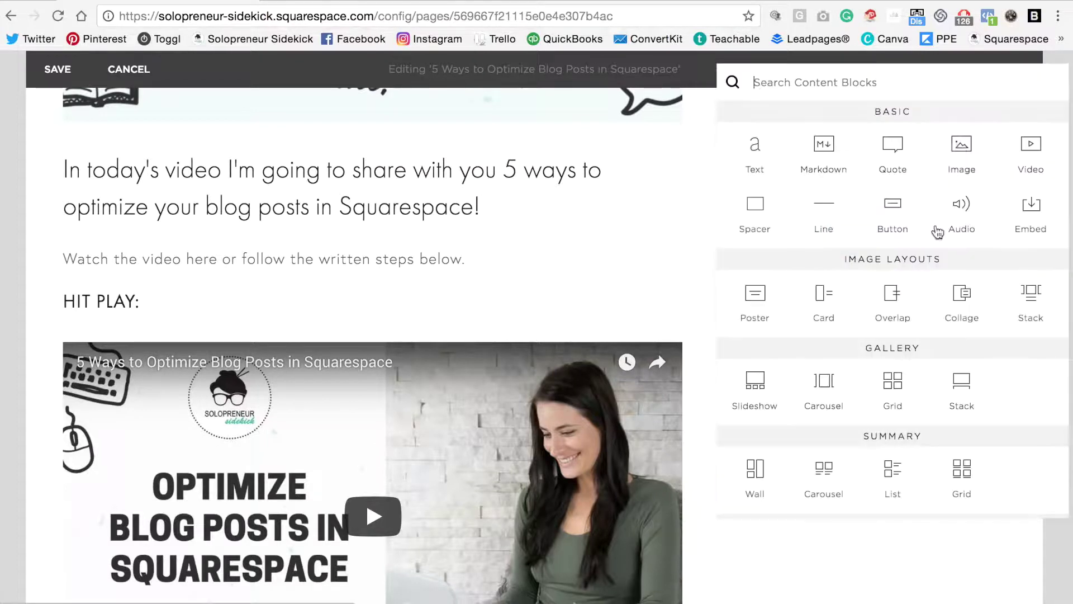
click(957, 162)
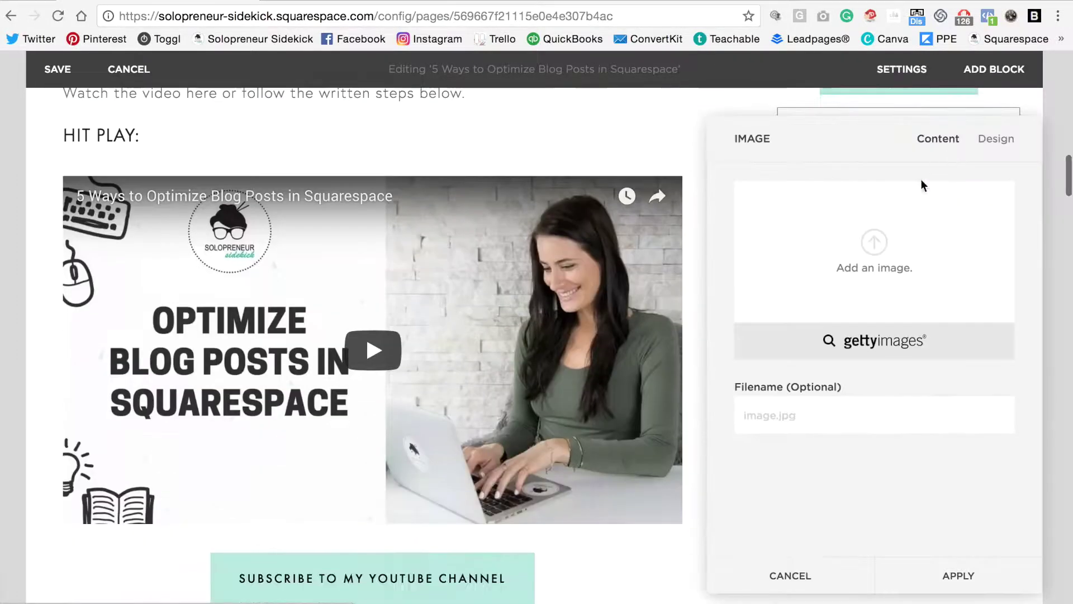
click(866, 278)
text(w)
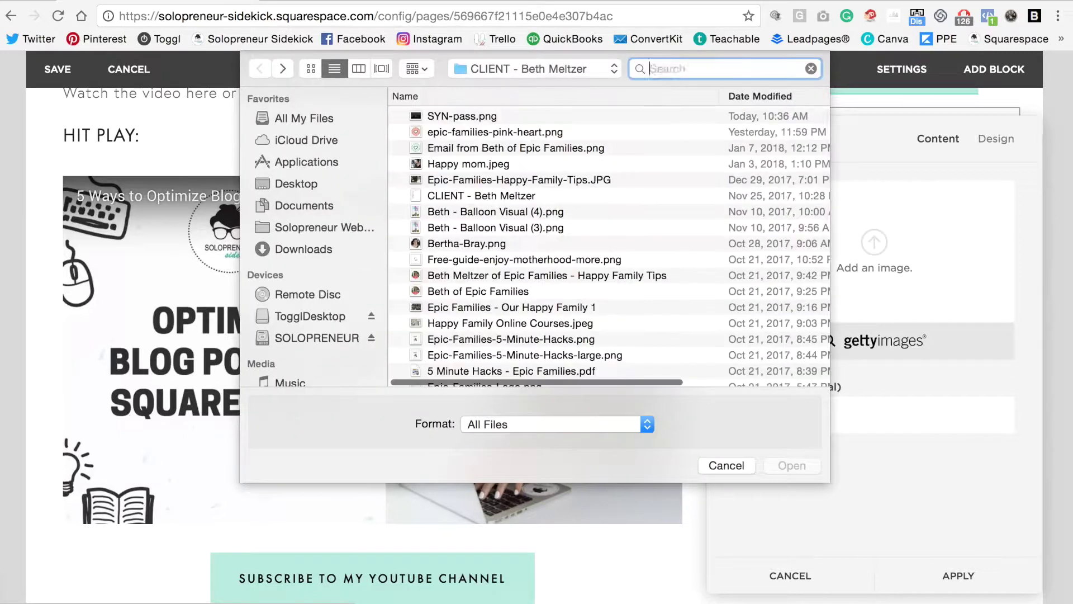
text(ebsite icons)
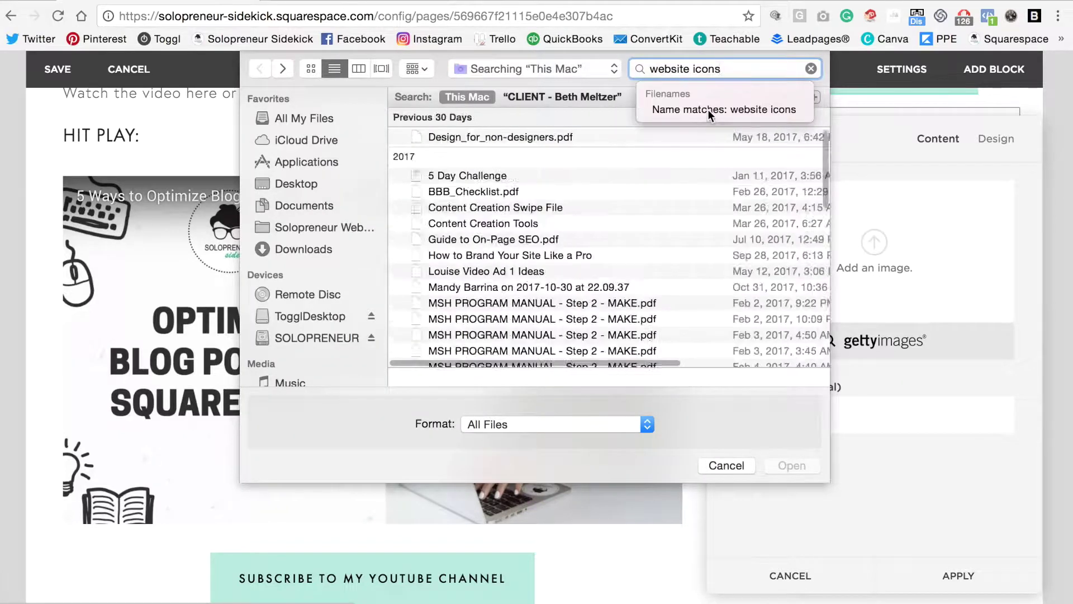
click(709, 110)
double_click(518, 153)
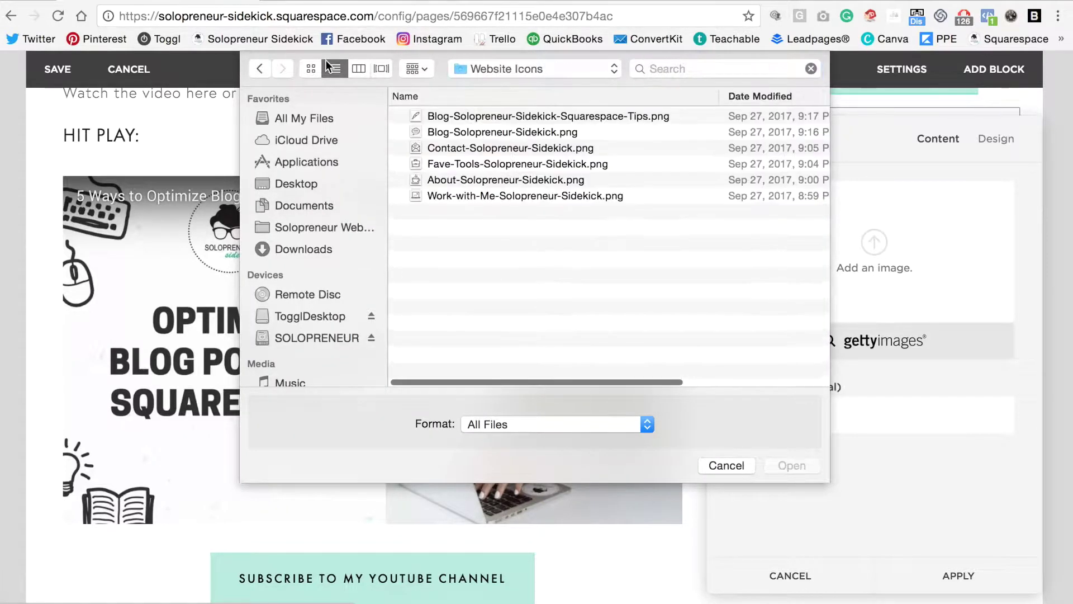
click(313, 67)
double_click(751, 215)
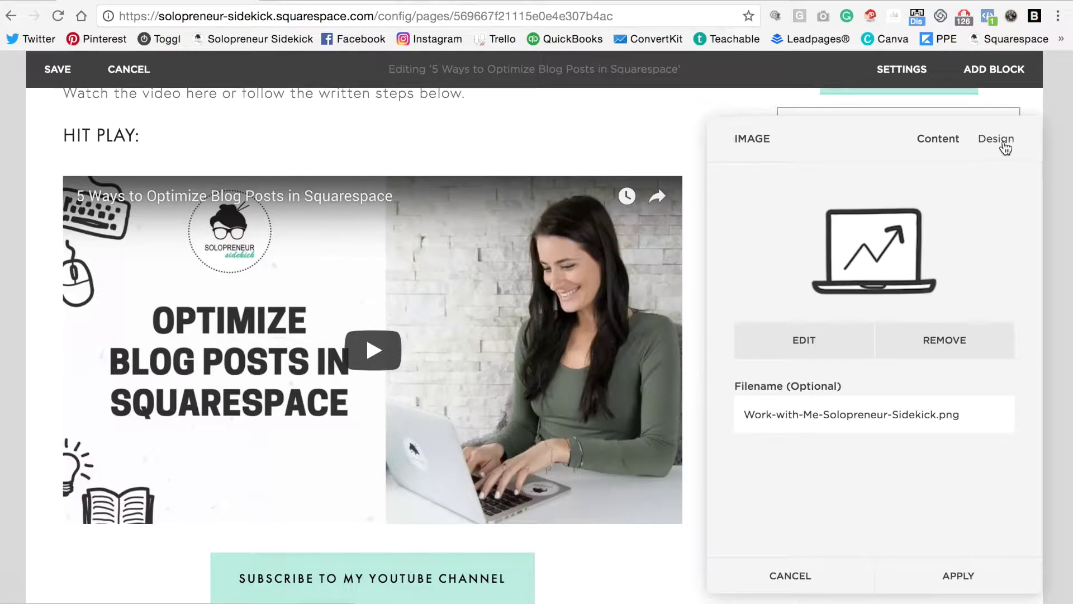
Link the laptop icon's clickthrough to the blog's Squarespace category, /blog?category=Squarespace, and apply
click(1005, 147)
scroll(868, 391, down, 2)
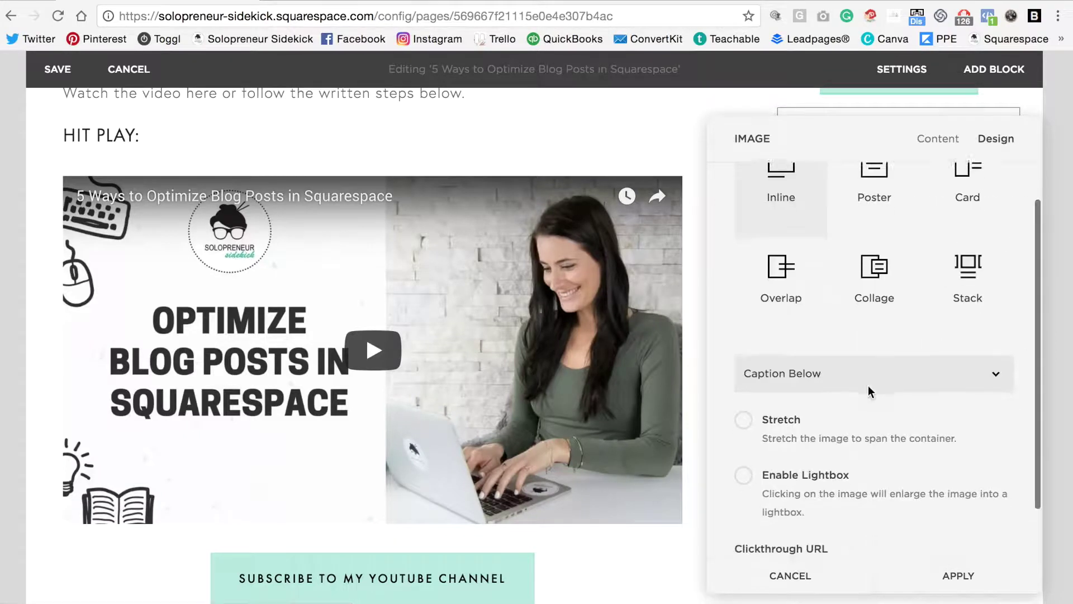
scroll(884, 391, down, 1)
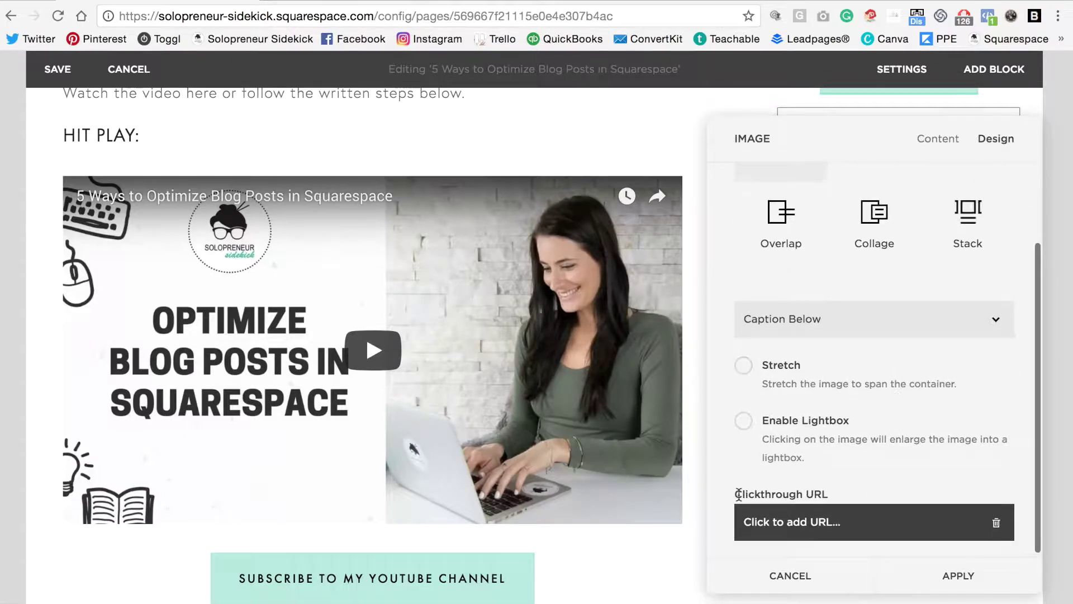
click(810, 520)
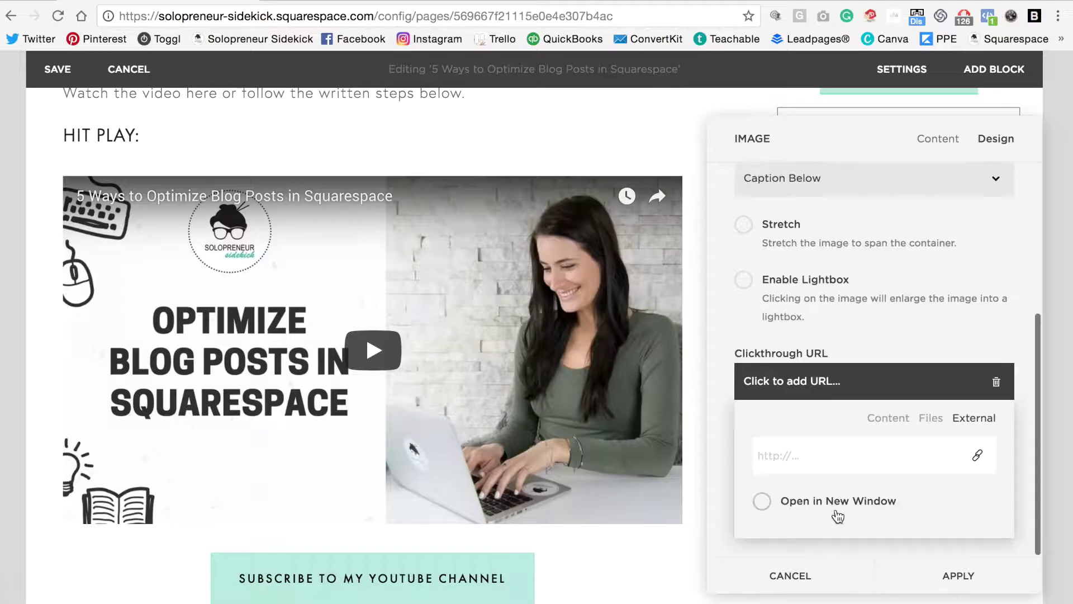
click(889, 418)
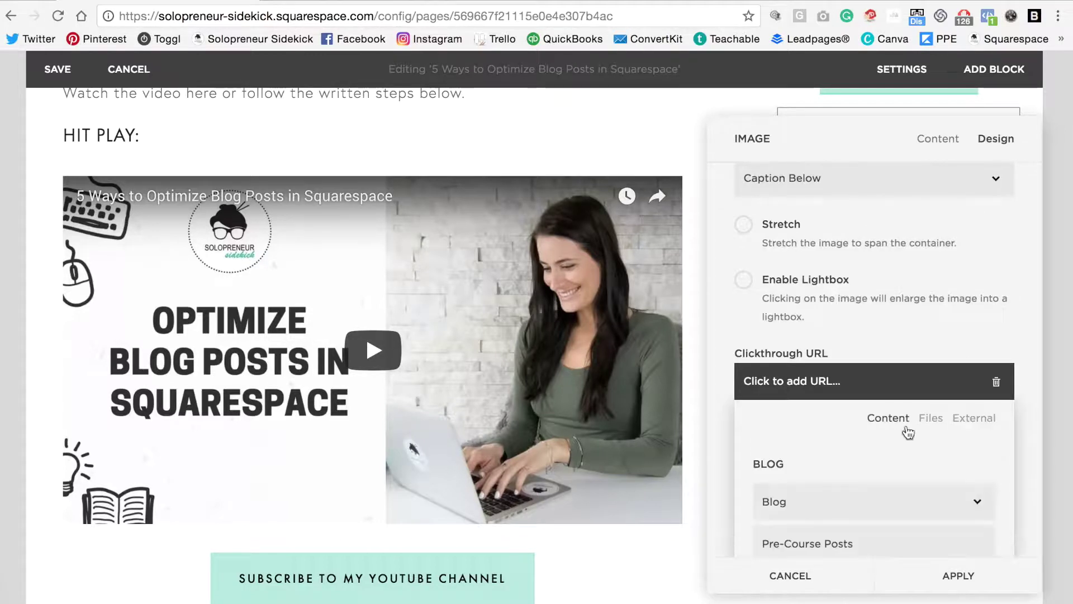
click(979, 503)
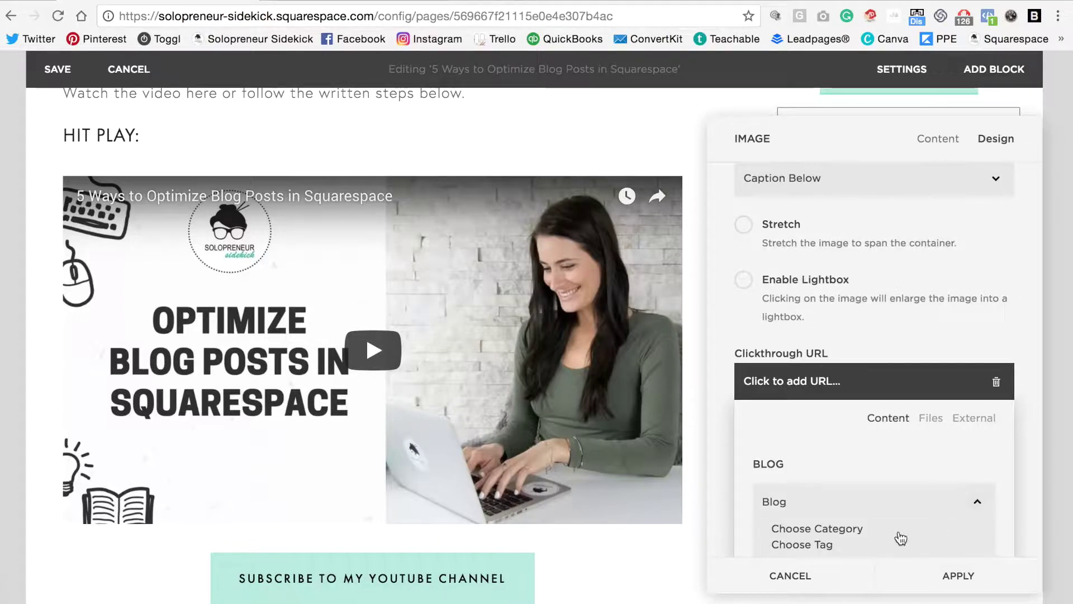
click(859, 534)
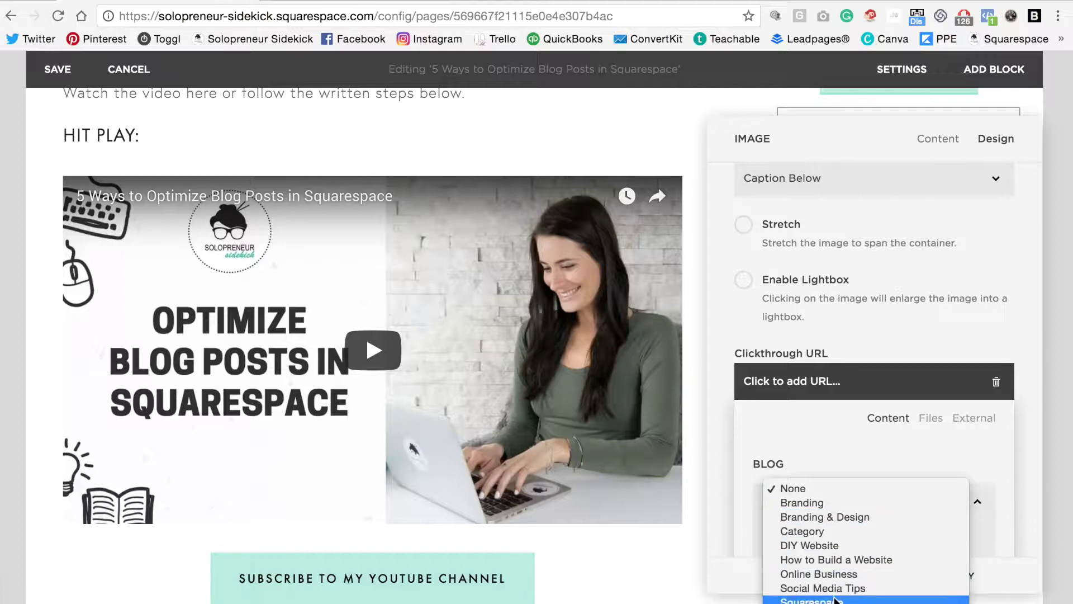
click(836, 594)
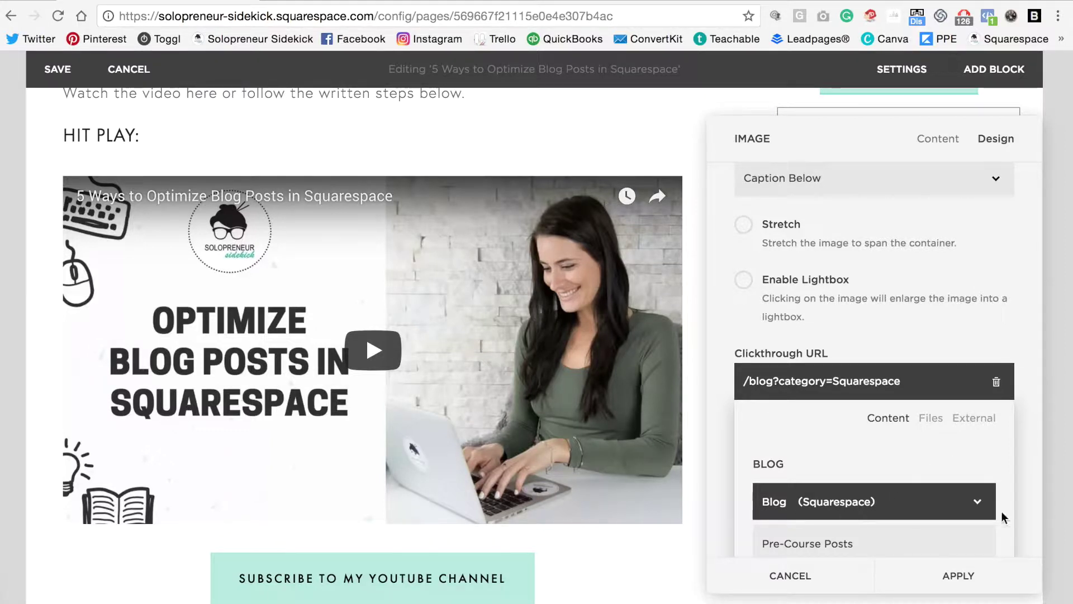
click(978, 582)
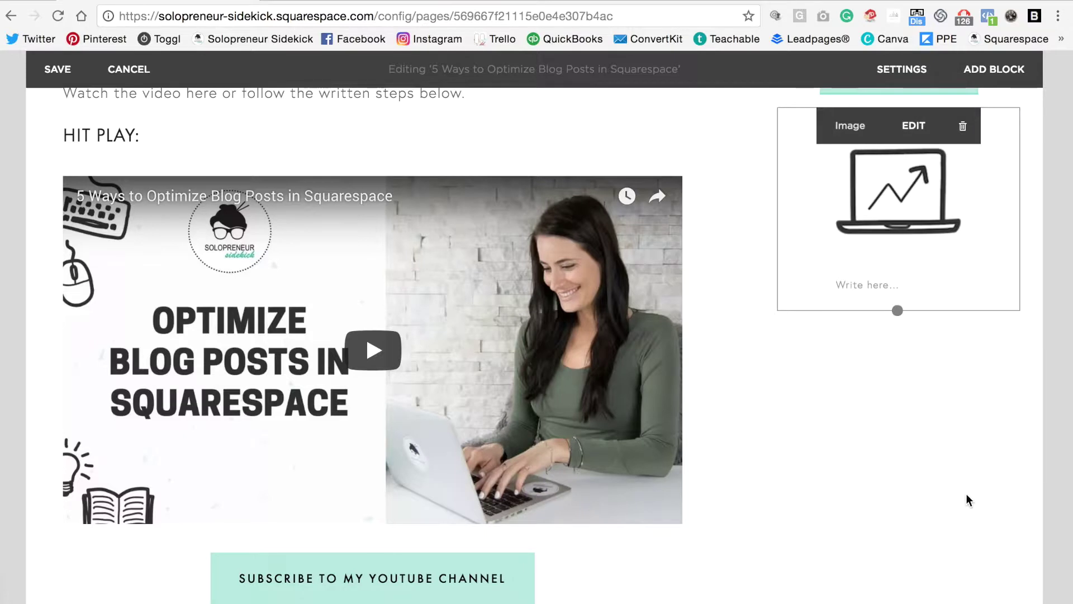
Scroll up to review the Categories heading, Squarespace button and laptop icon in the sidebar
scroll(968, 492, up, 2)
scroll(967, 492, up, 1)
scroll(967, 492, up, 1)
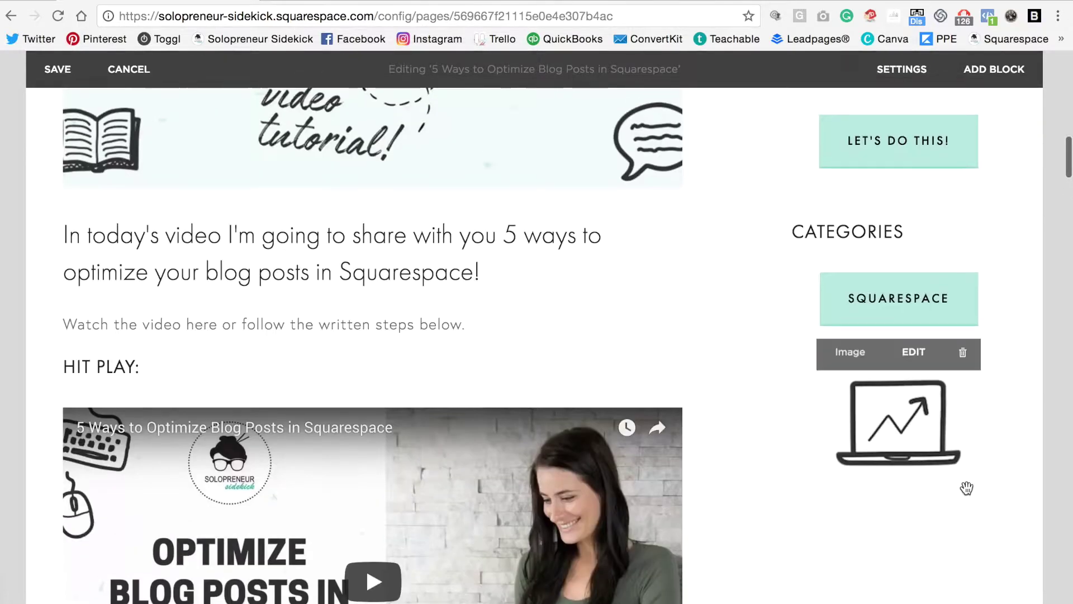